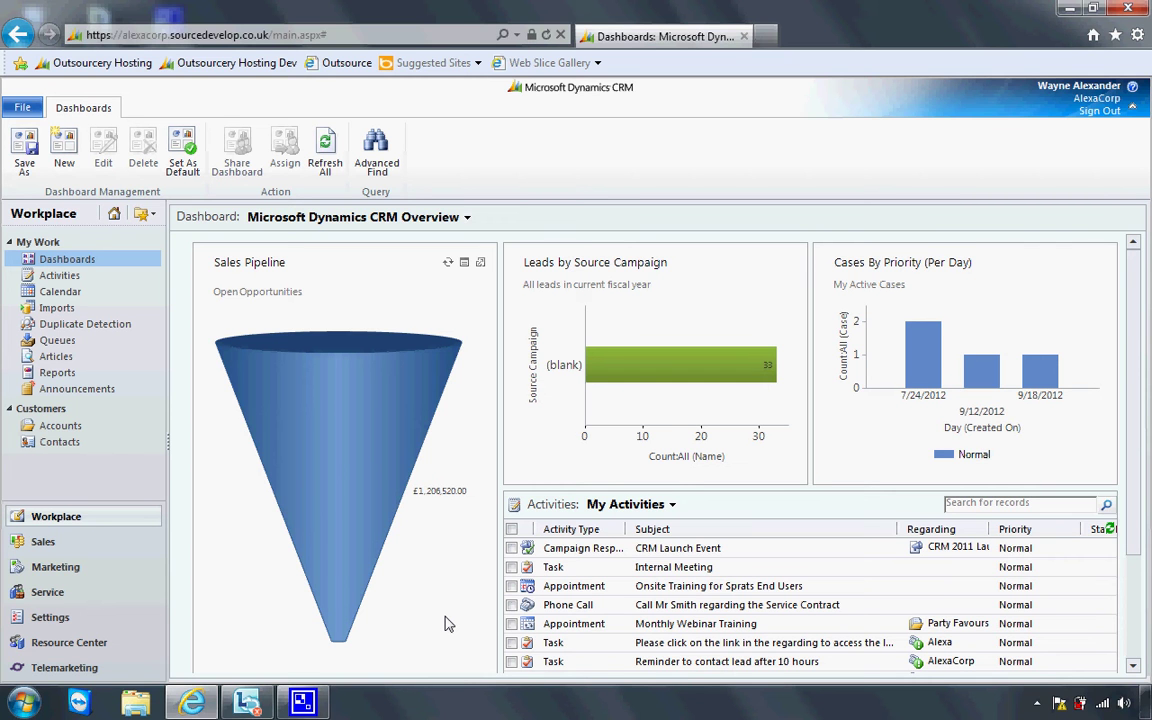
- Open the default solution for system customization from the customization settings
{"action": "left_click", "coordinate": [114, 626]}
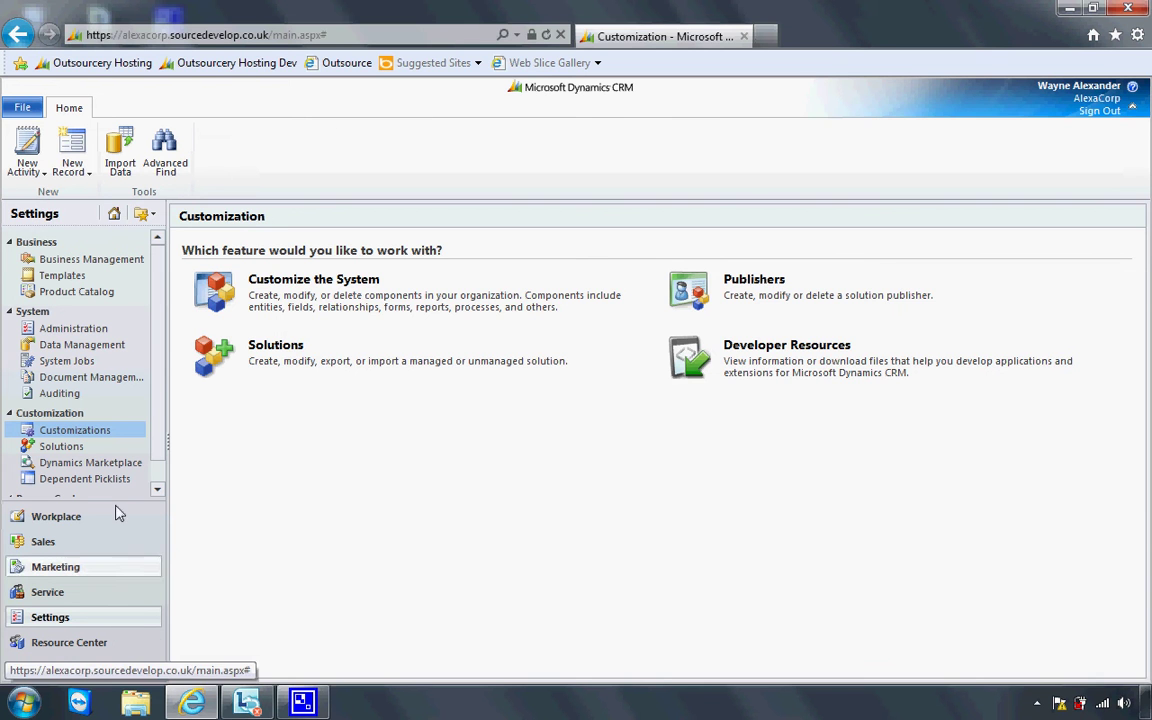
{"action": "left_click", "coordinate": [108, 437]}
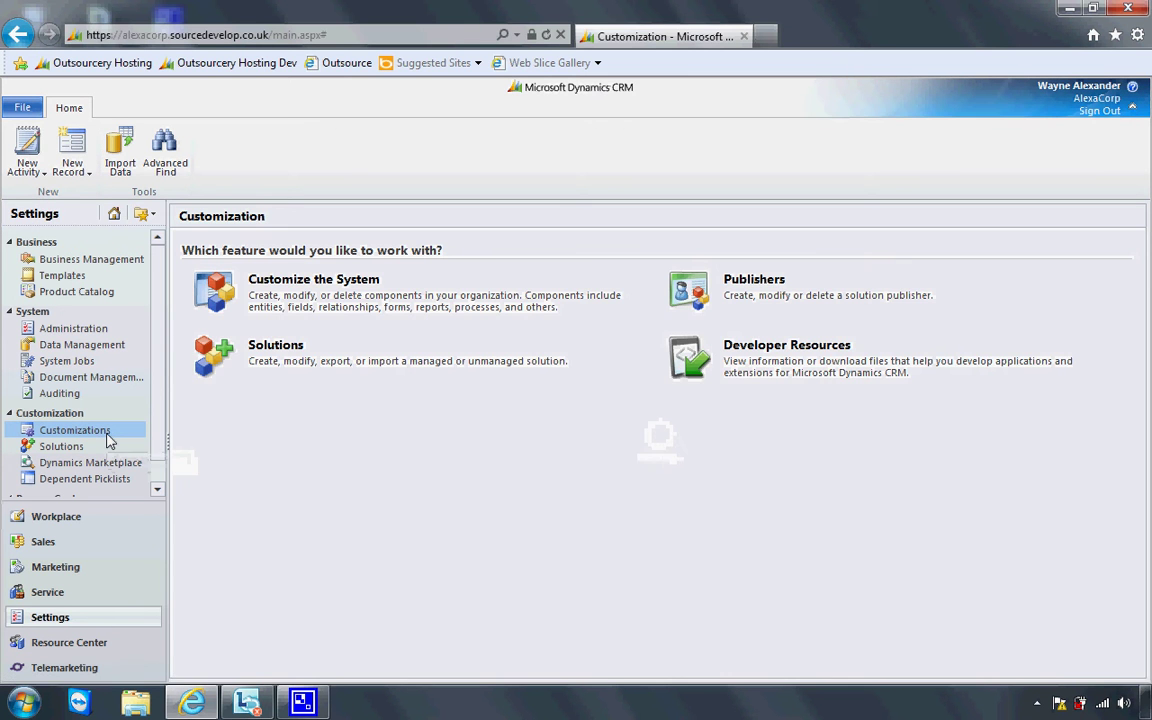
{"action": "left_click", "coordinate": [257, 282]}
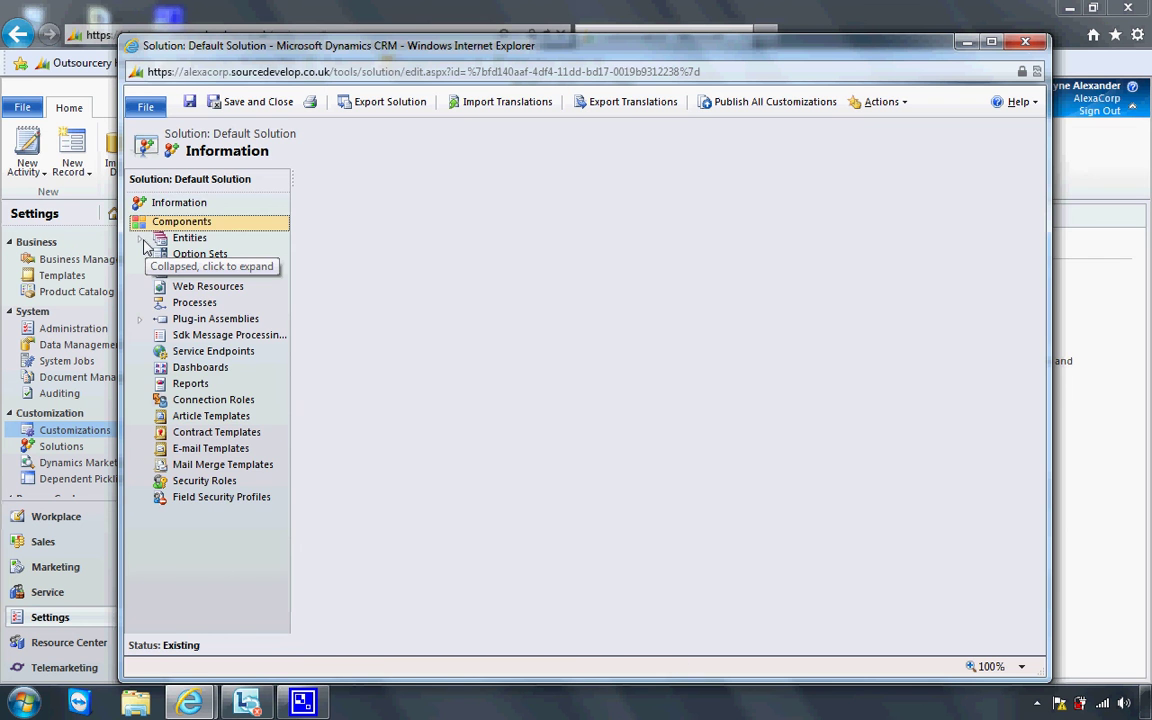
- Examine the Case entity's definition, including its communication and collaboration options such as Queues
{"action": "left_click", "coordinate": [143, 240]}
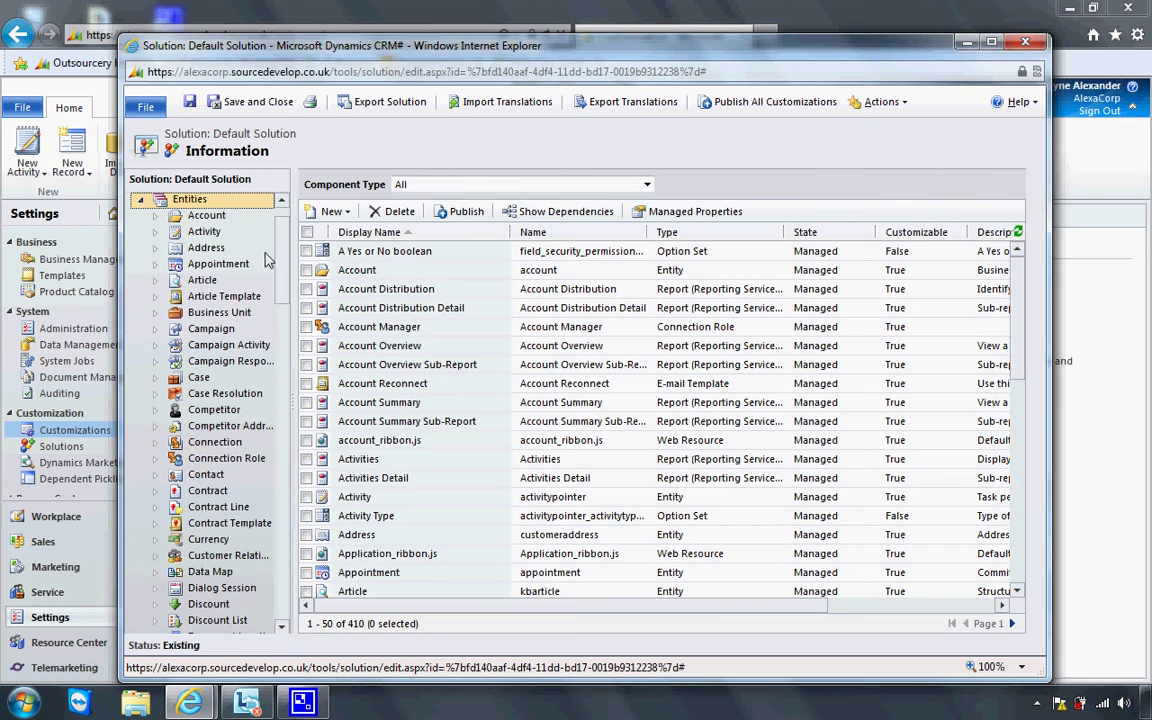
{"action": "scroll", "coordinate": [265, 259], "scroll_direction": "down", "scroll_amount": 3}
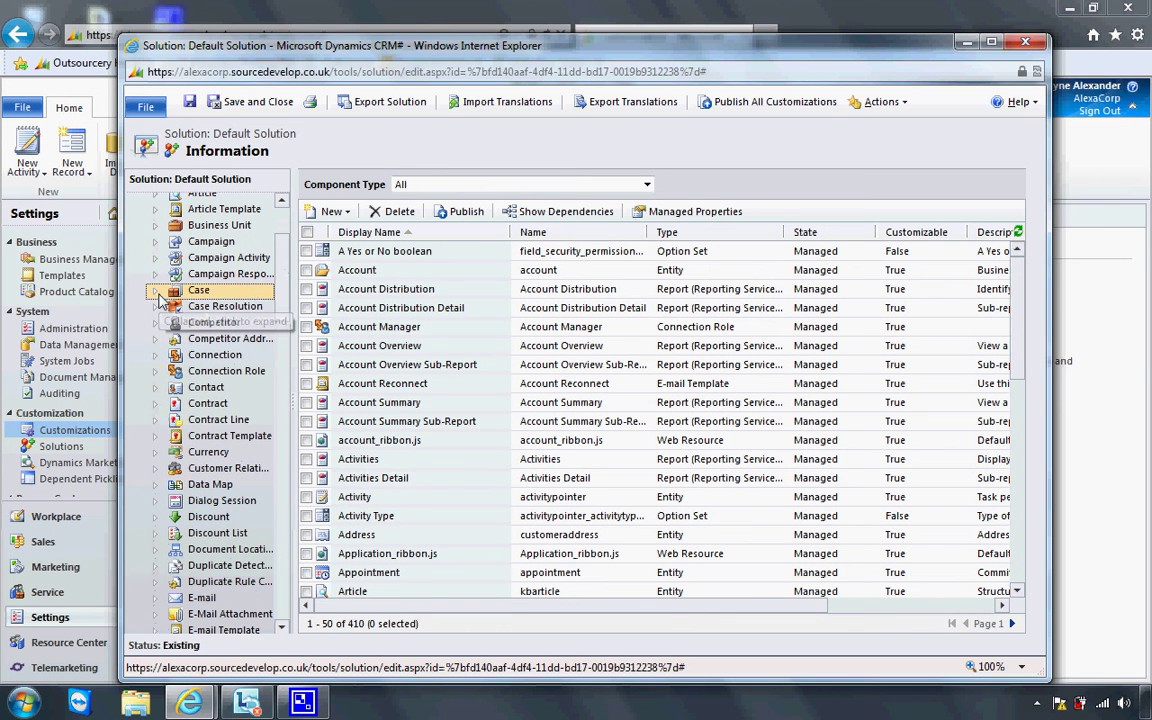
{"action": "left_click", "coordinate": [157, 294]}
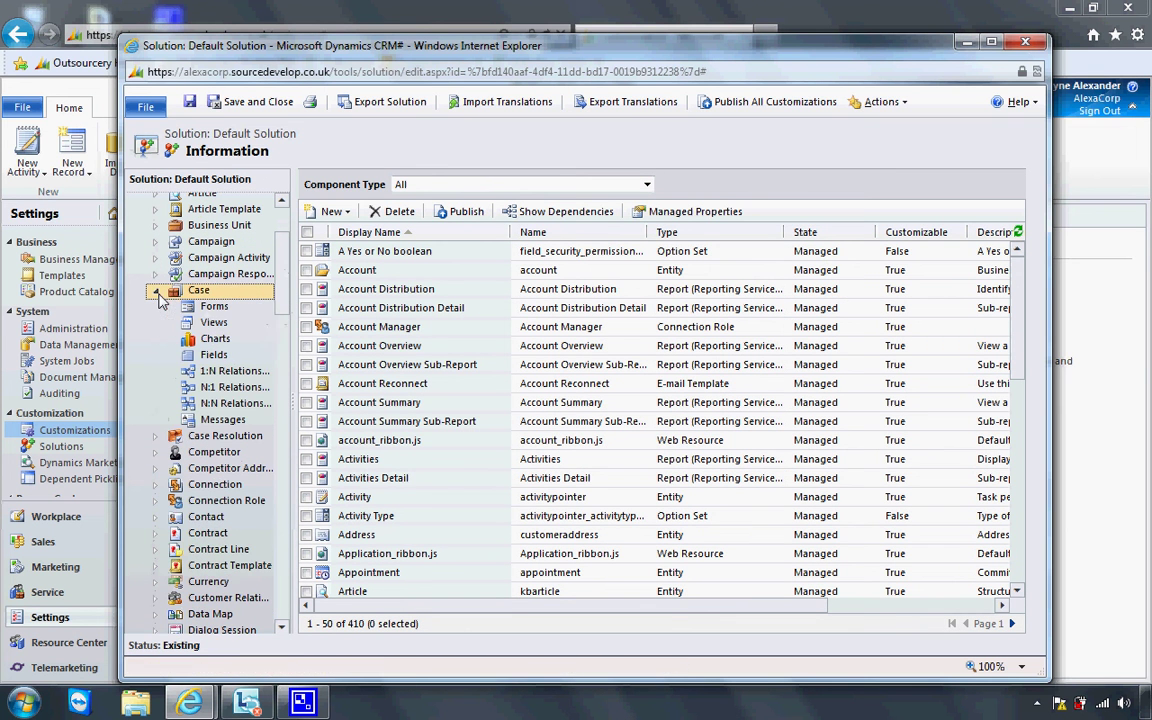
{"action": "left_click", "coordinate": [234, 294]}
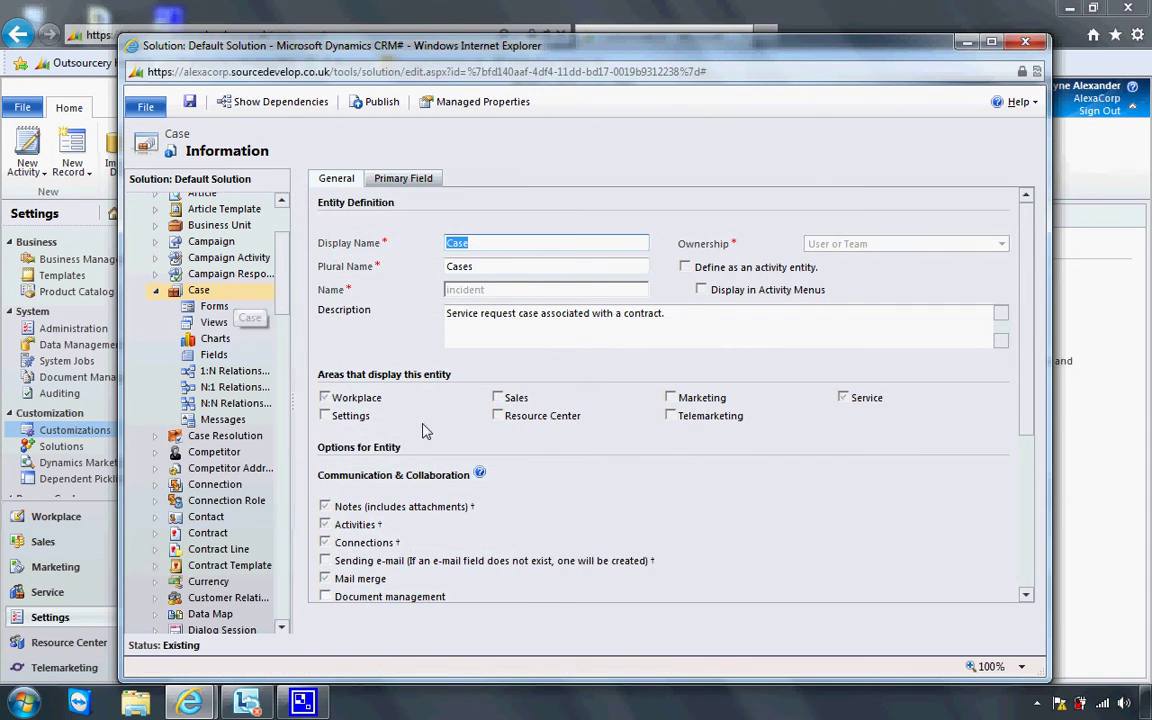
{"action": "left_click_drag", "start_coordinate": [1027, 264], "coordinate": [1026, 324]}
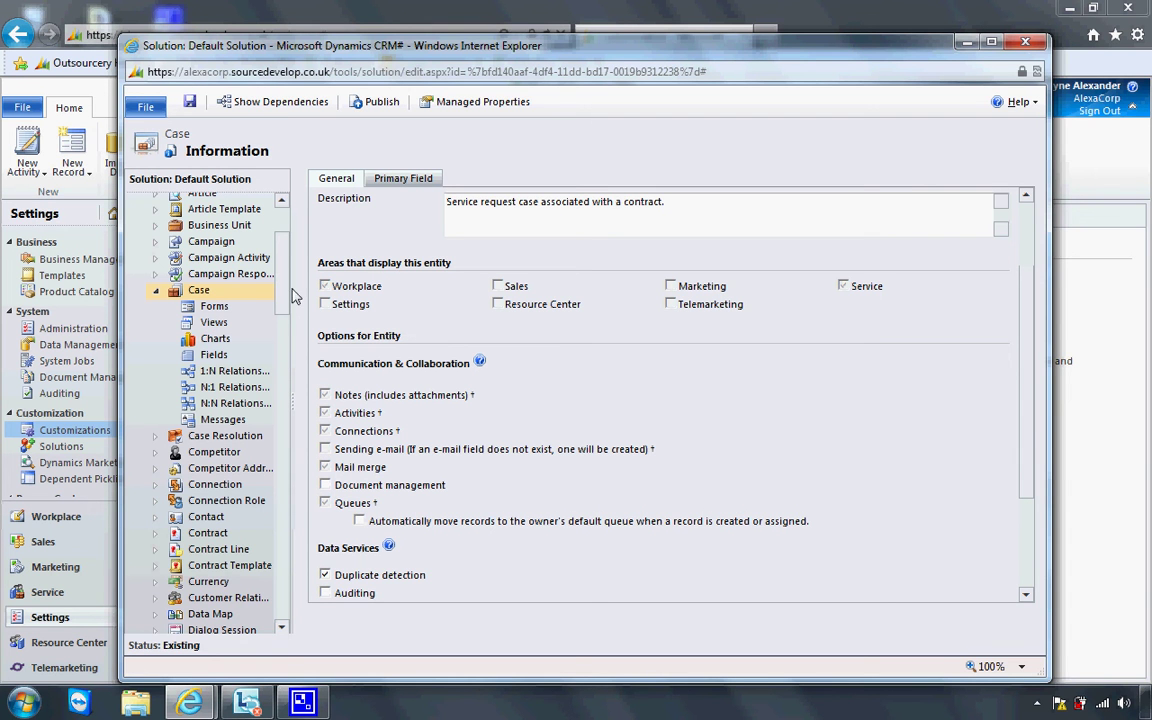
- Enable Queues for the Lead entity, save the entity and close the solution
{"action": "scroll", "coordinate": [280, 290], "scroll_direction": "down", "scroll_amount": 1}
{"action": "left_click_drag", "start_coordinate": [282, 292], "coordinate": [284, 390]}
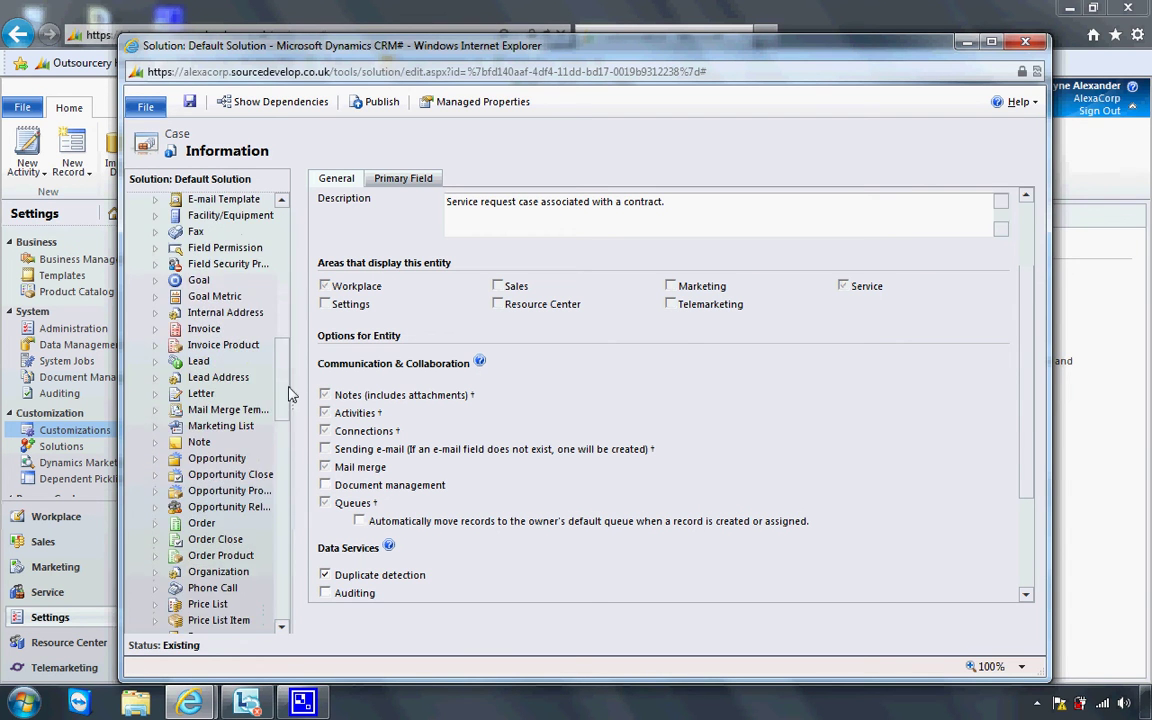
{"action": "left_click", "coordinate": [156, 363]}
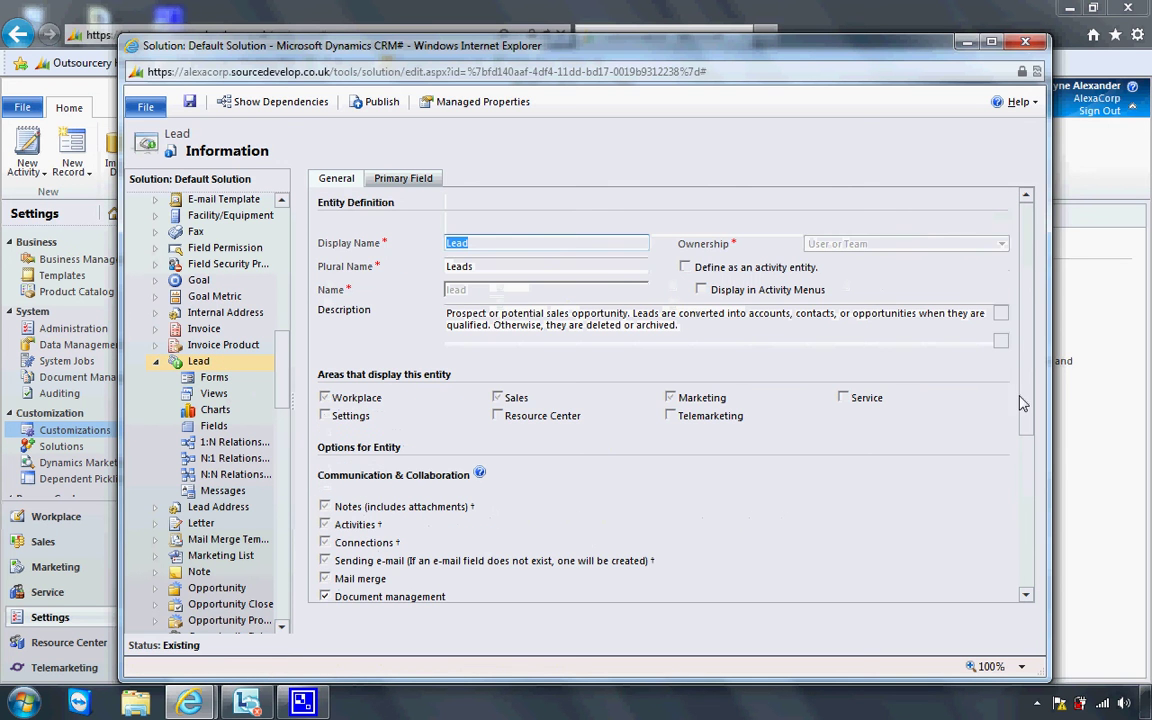
{"action": "scroll", "coordinate": [1030, 422], "scroll_direction": "down", "scroll_amount": 2}
{"action": "scroll", "coordinate": [1030, 422], "scroll_direction": "down", "scroll_amount": 3}
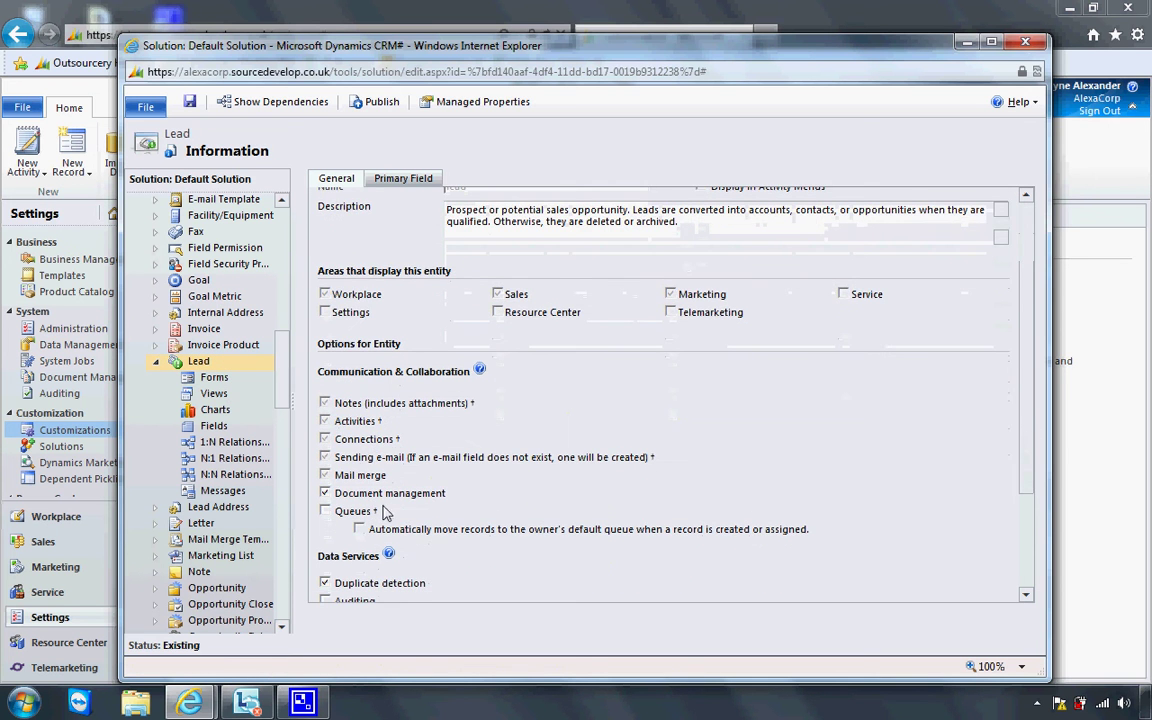
{"action": "left_click", "coordinate": [325, 512]}
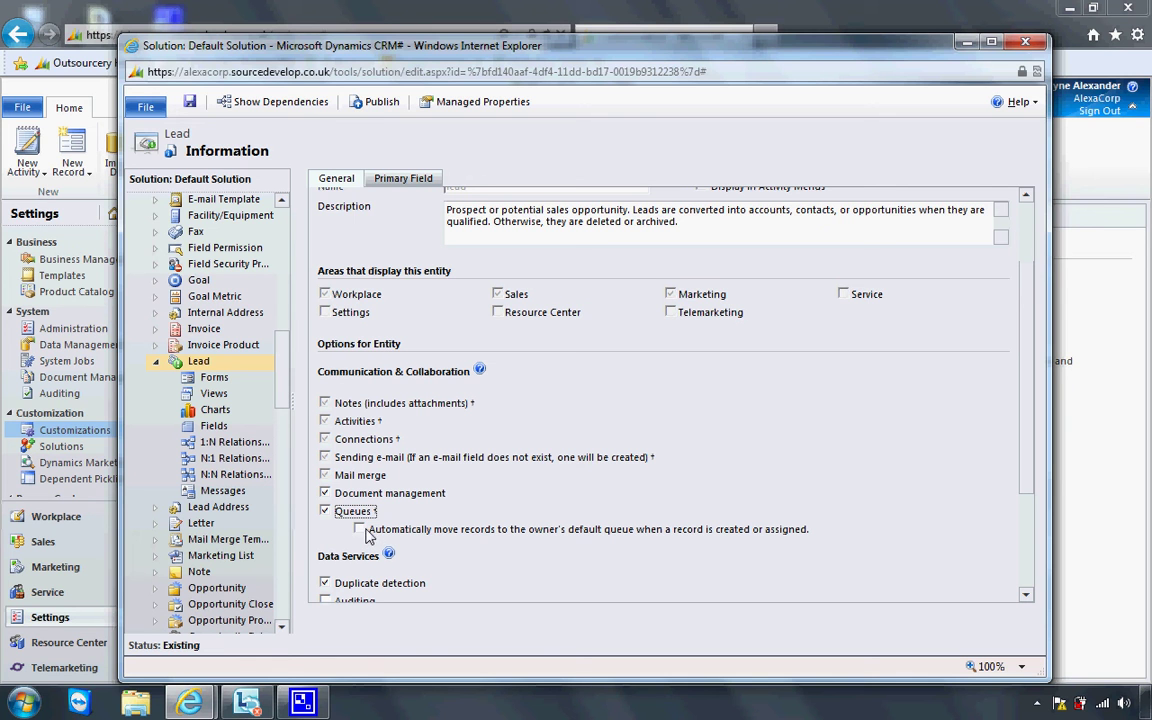
{"action": "left_click", "coordinate": [190, 103]}
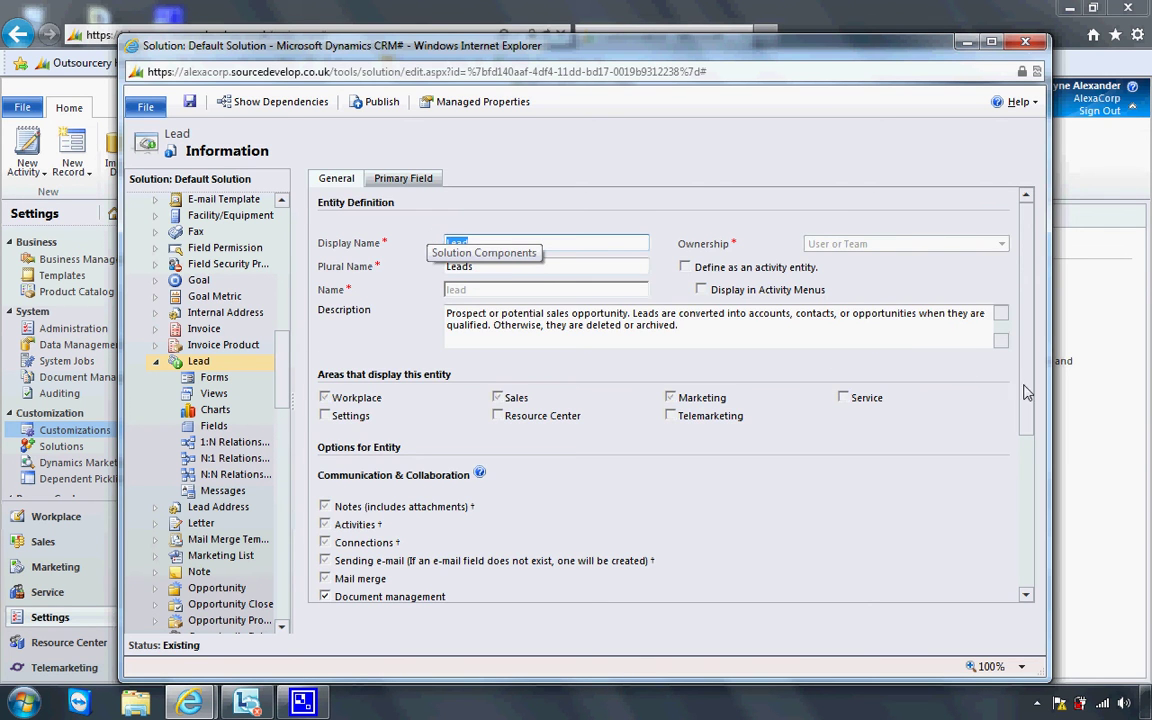
{"action": "scroll", "coordinate": [915, 350], "scroll_direction": "down", "scroll_amount": 2}
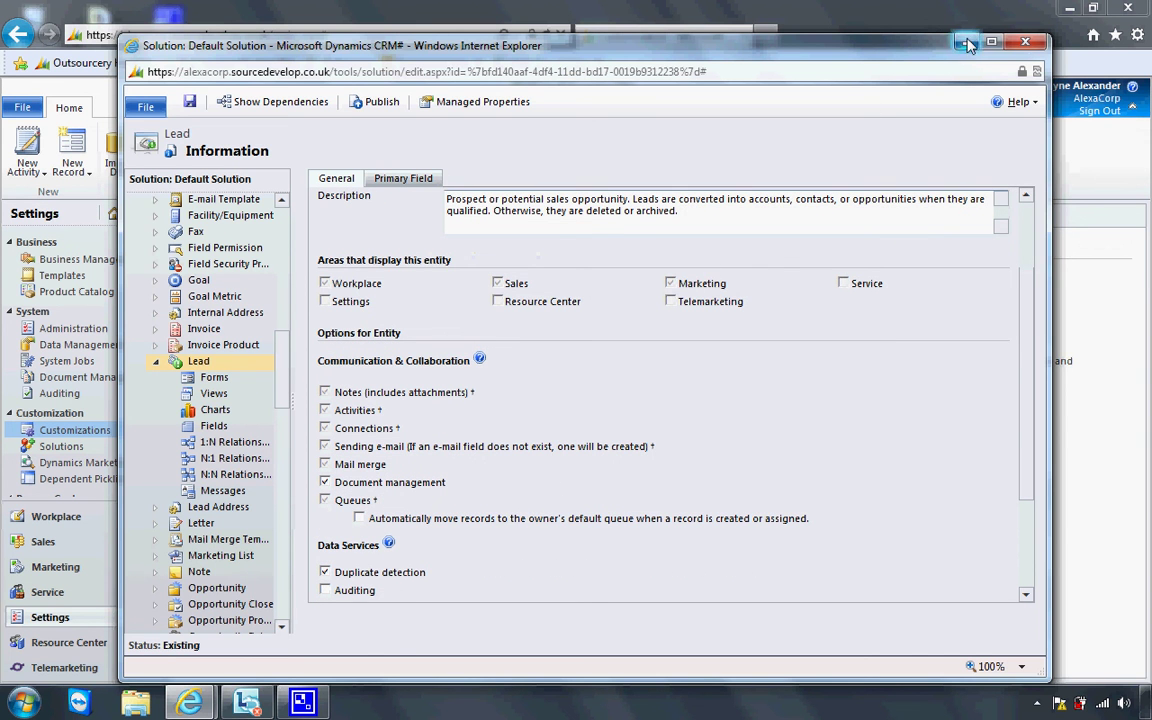
{"action": "left_click", "coordinate": [1020, 45]}
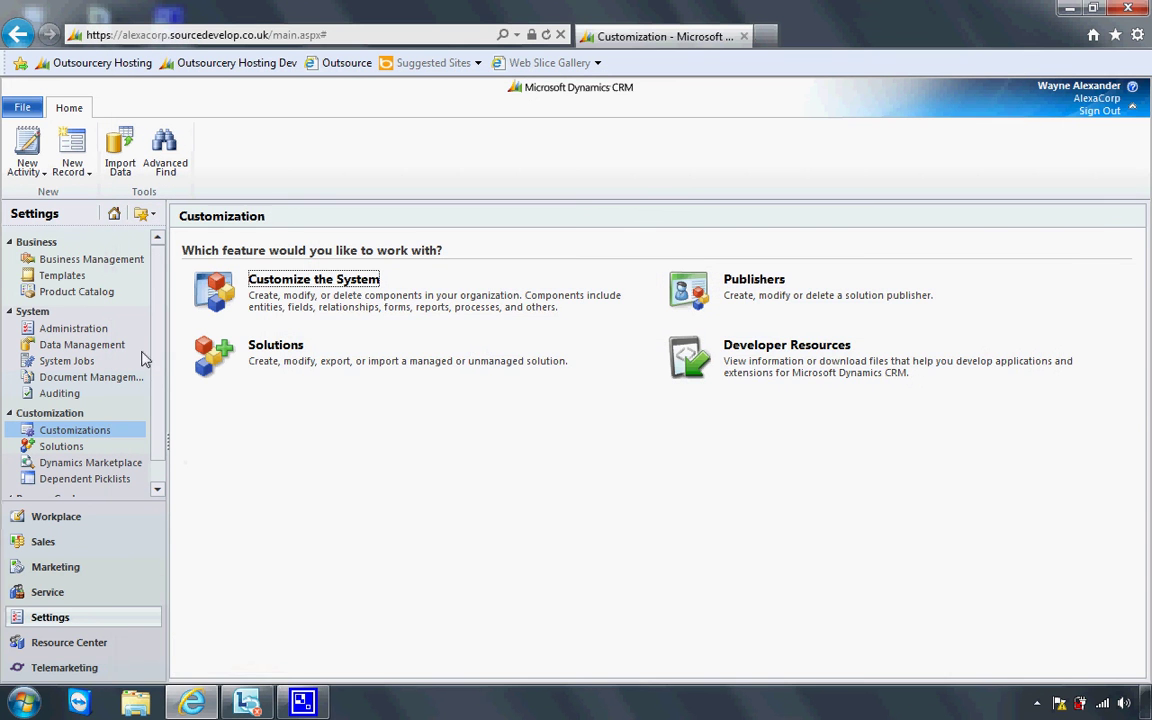
- Start a new queue from the business management settings and name it "3rd Line upport"
{"action": "left_click", "coordinate": [118, 268]}
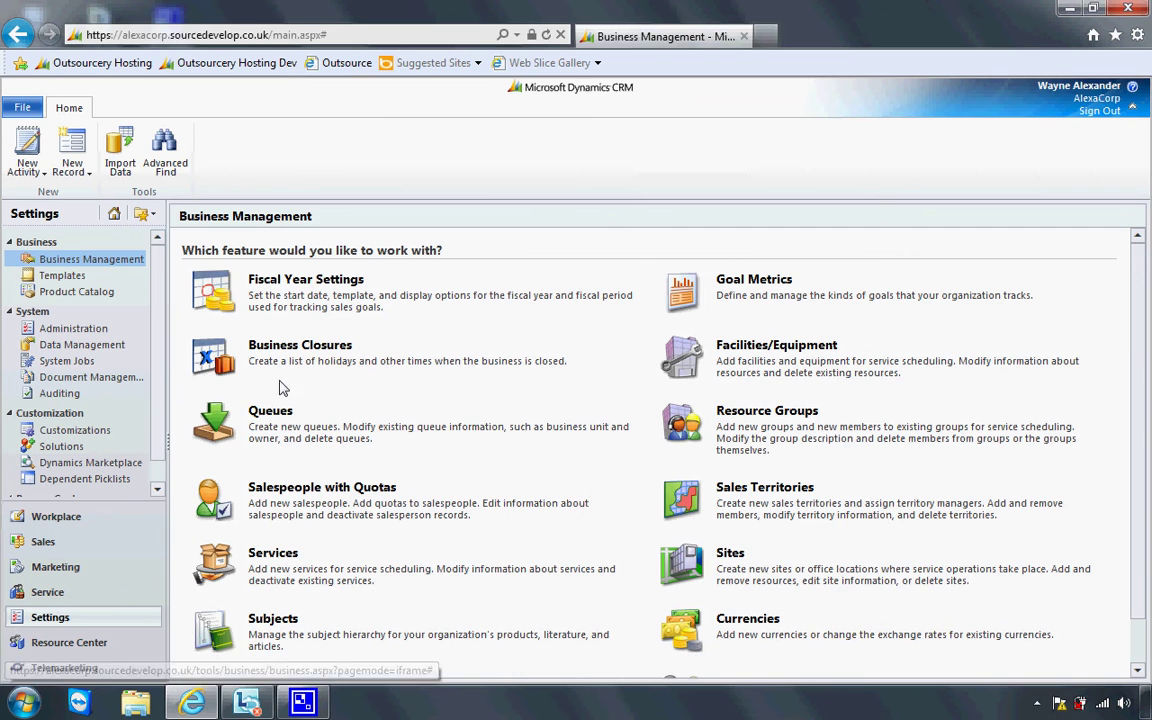
{"action": "left_click", "coordinate": [270, 411]}
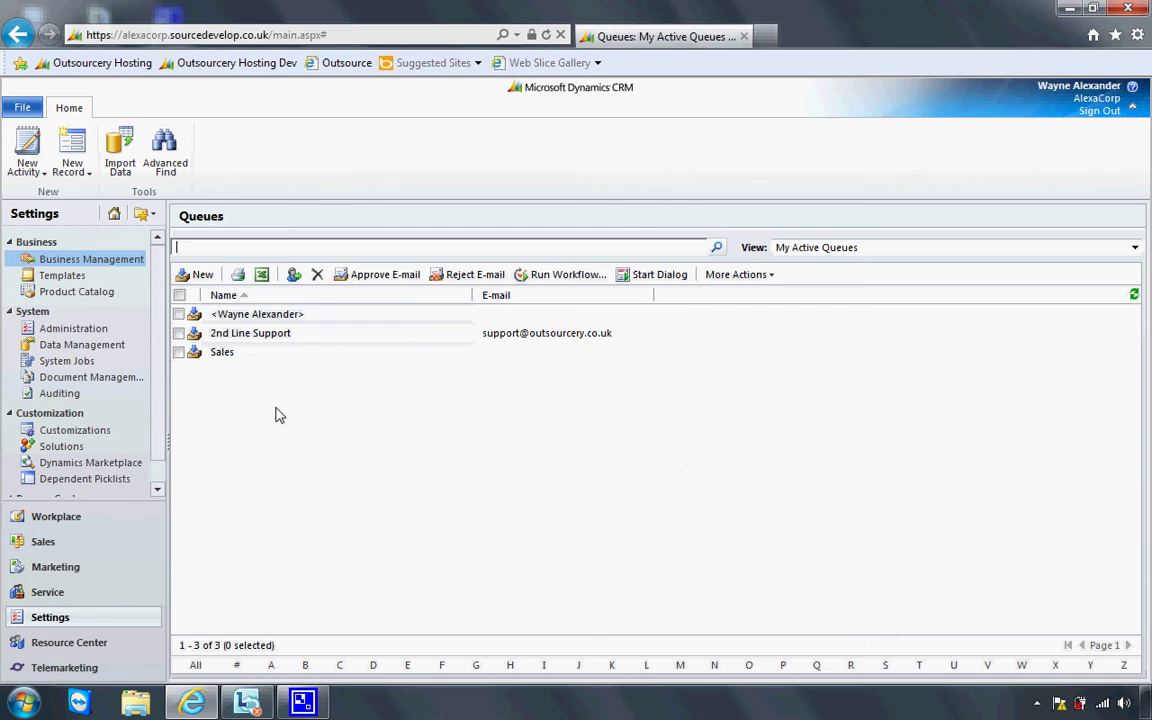
{"action": "left_click", "coordinate": [206, 276]}
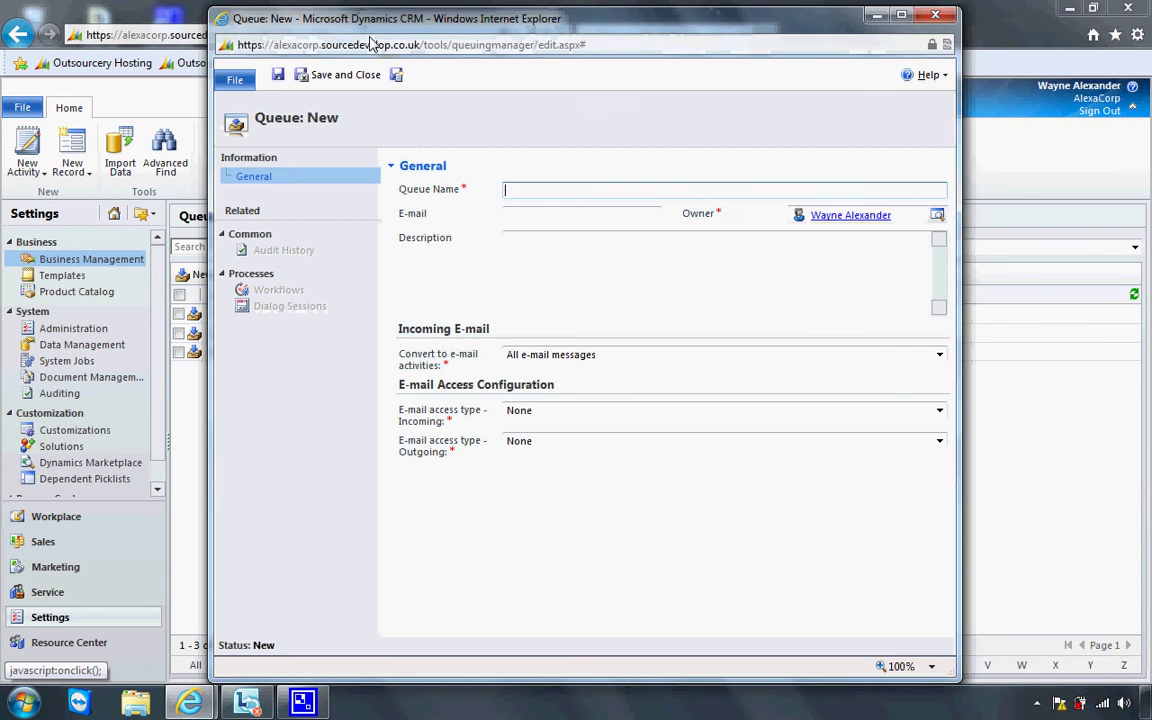
{"action": "left_click_drag", "start_coordinate": [503, 30], "coordinate": [615, 74]}
{"action": "type", "text": "3rd Lin"}
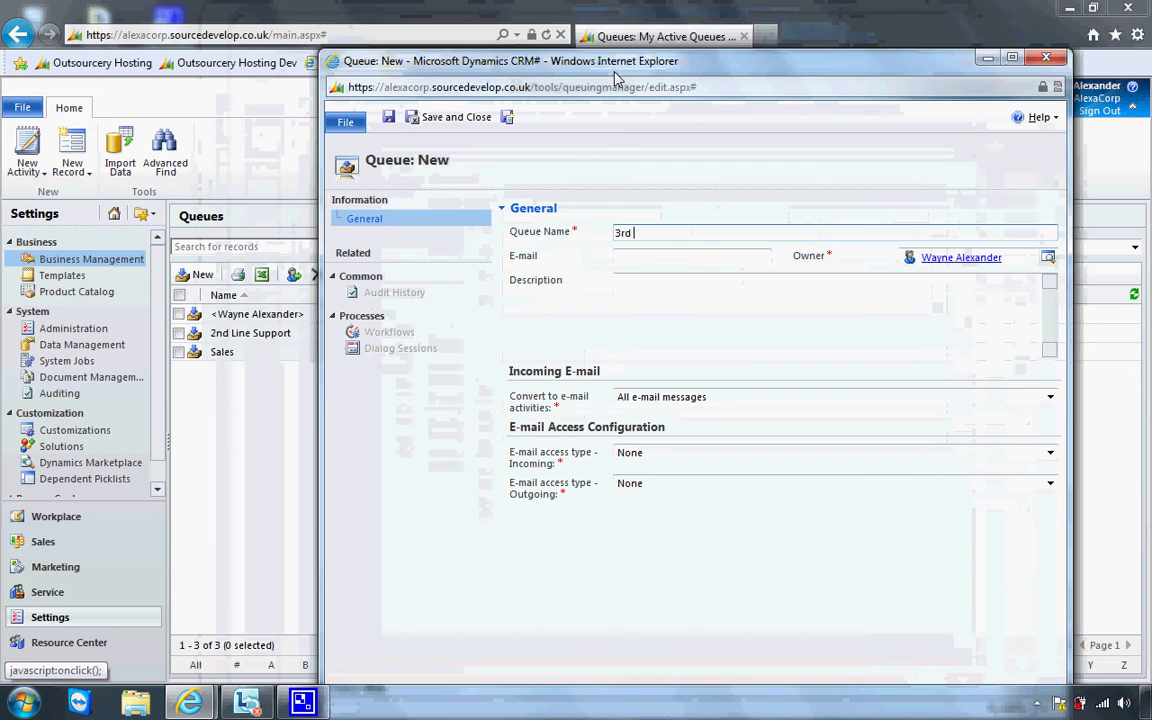
{"action": "type", "text": "upport"}
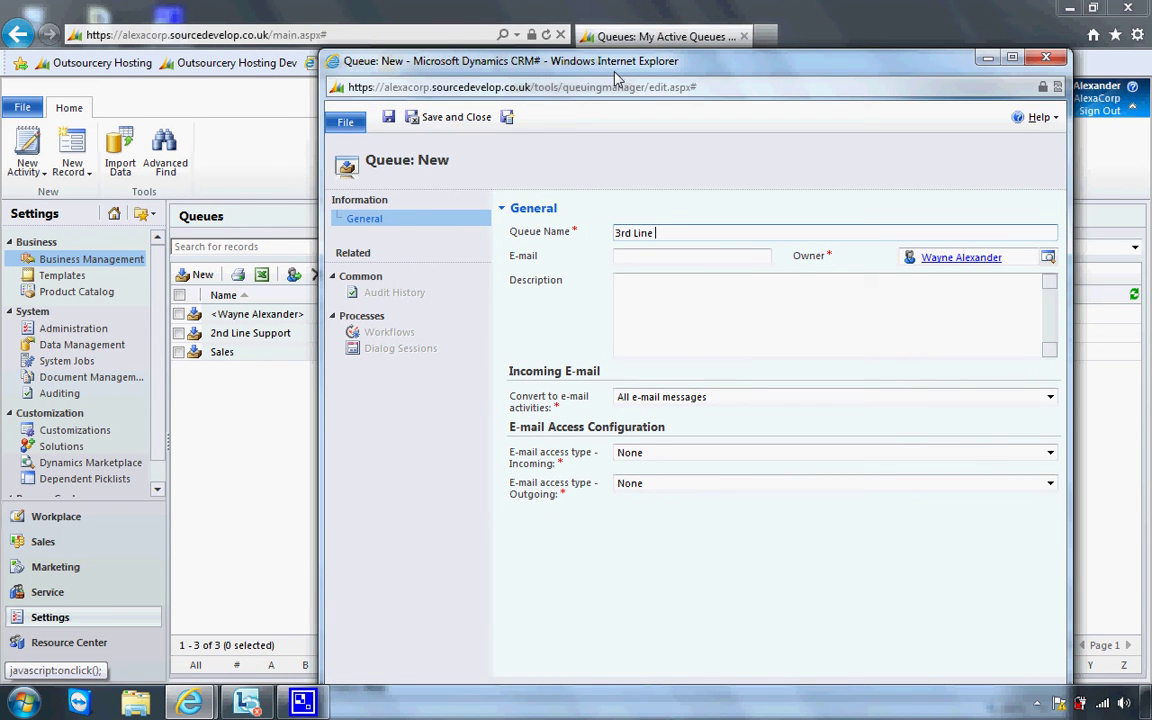
- Fill in the new queue's support e-mail address
{"action": "left_click", "coordinate": [668, 258]}
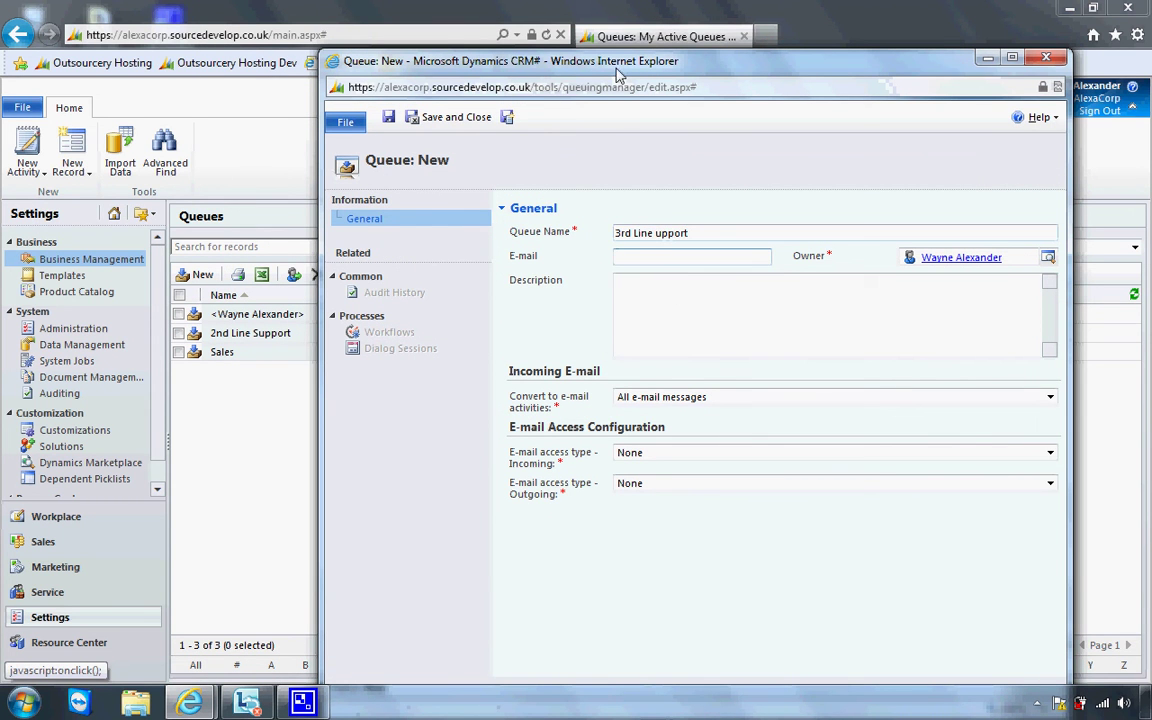
{"action": "left_click_drag", "start_coordinate": [619, 68], "coordinate": [586, 34]}
{"action": "type", "text": "3rd"}
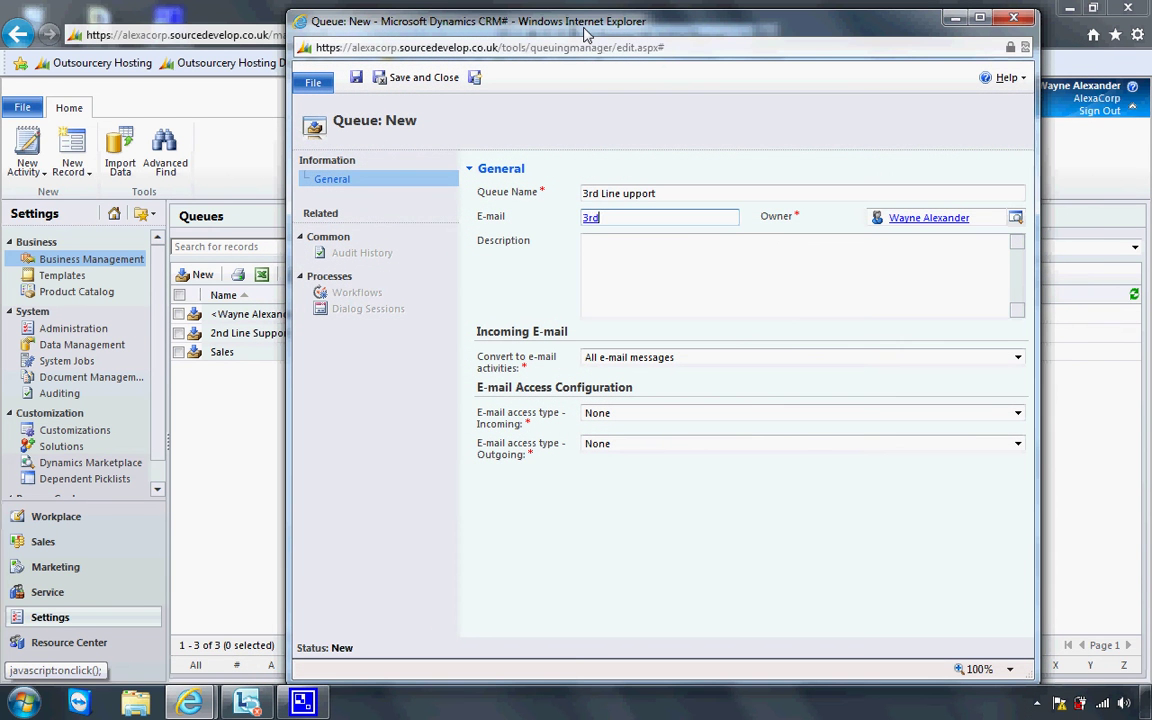
{"action": "type", "text": "lineupport"}
{"action": "type", "text": "s"}
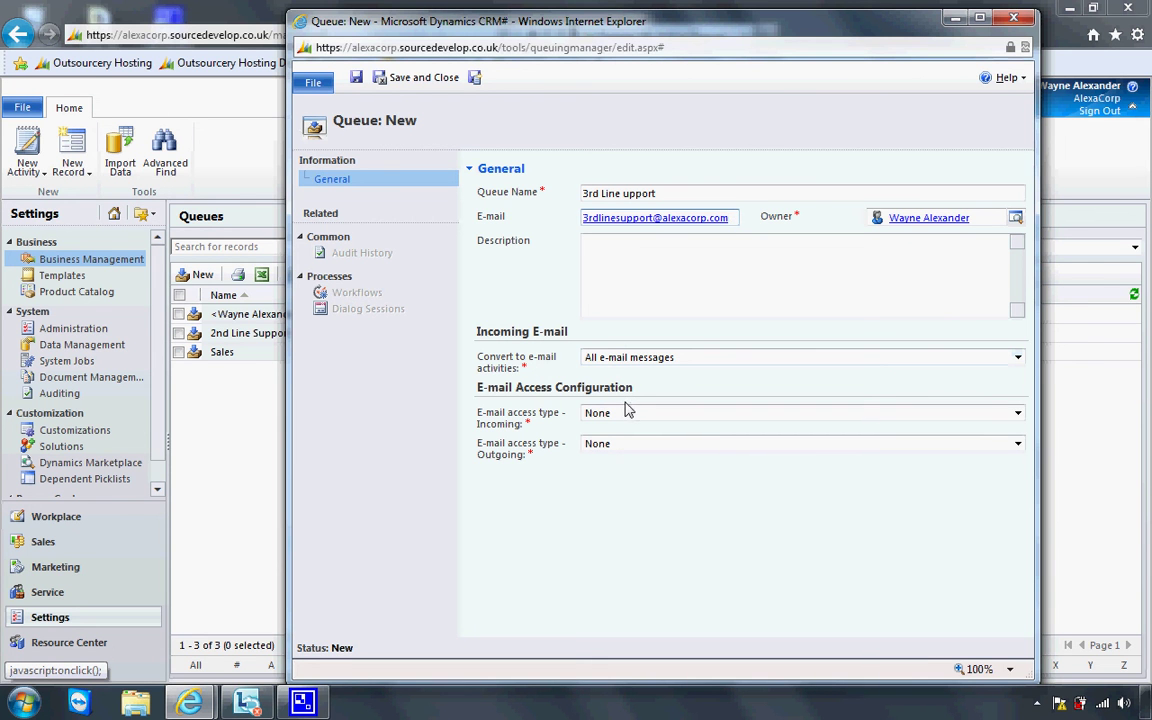
- Examine the access type options available for the queue's incoming e-mail without changing the selection
{"action": "left_click", "coordinate": [635, 415]}
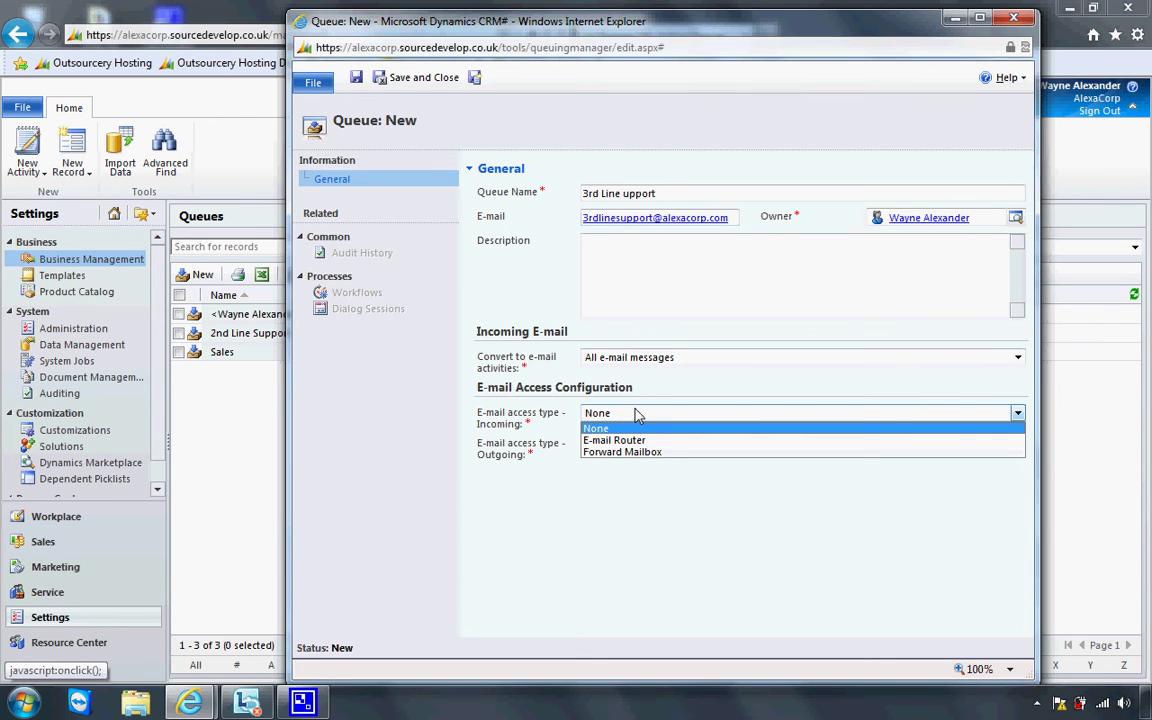
{"action": "left_click", "coordinate": [657, 316]}
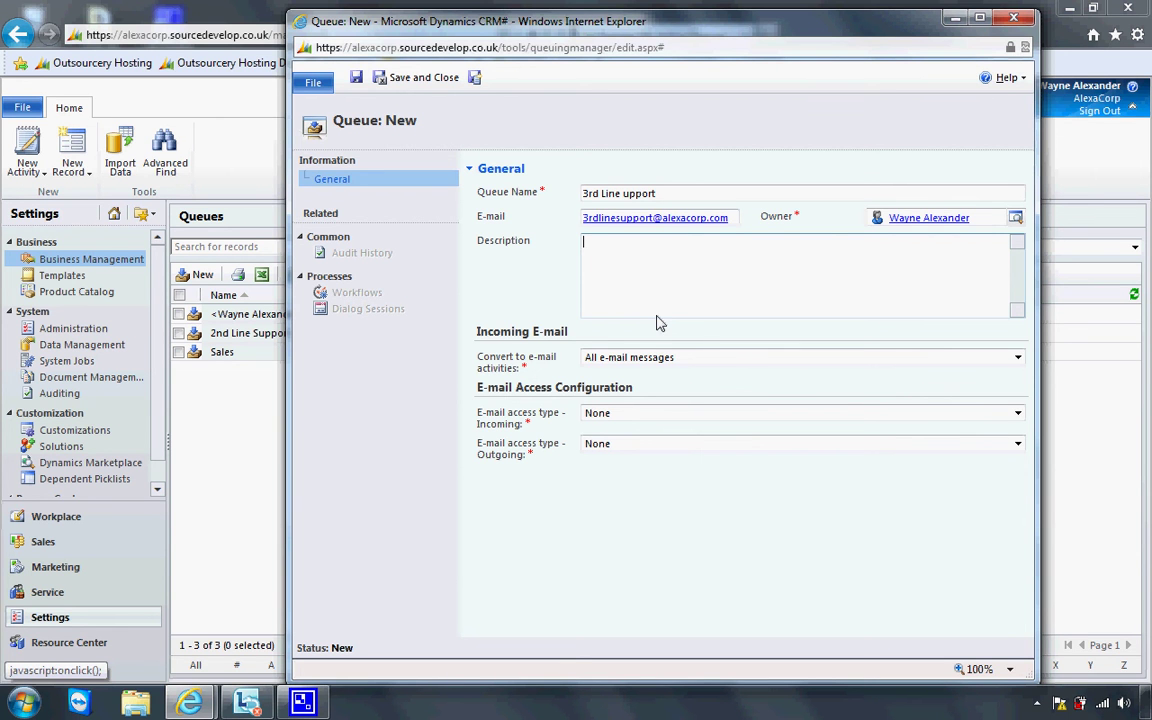
{"action": "left_click", "coordinate": [669, 416]}
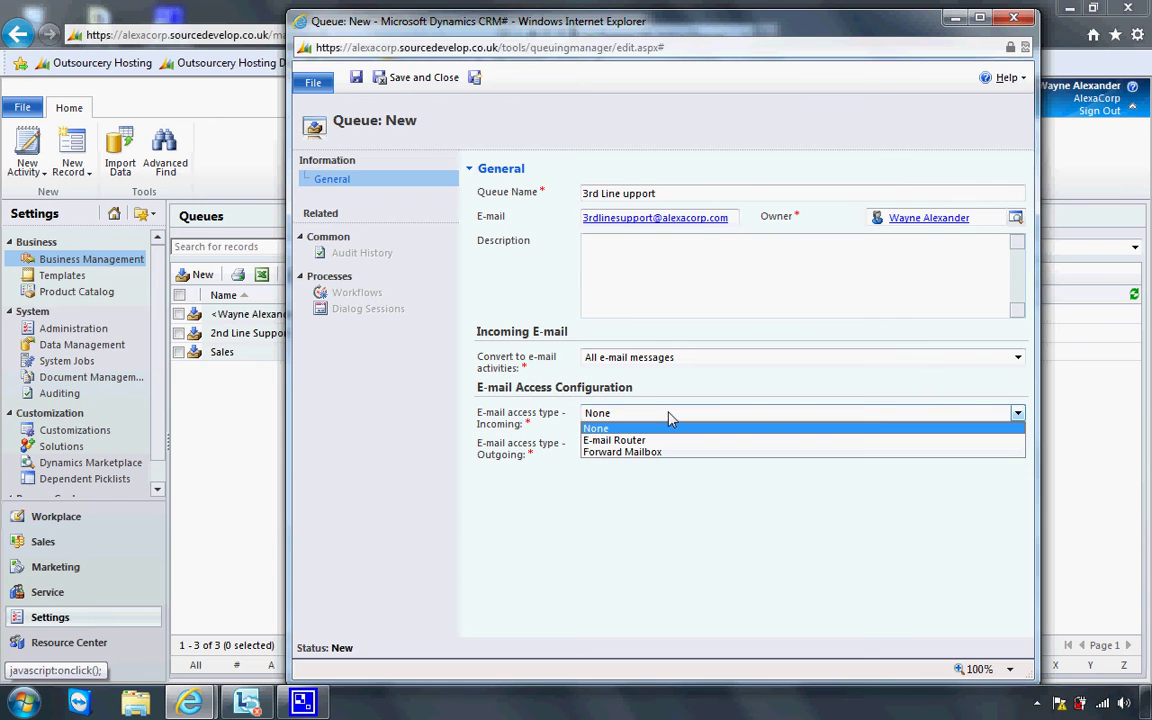
{"action": "left_click", "coordinate": [670, 298]}
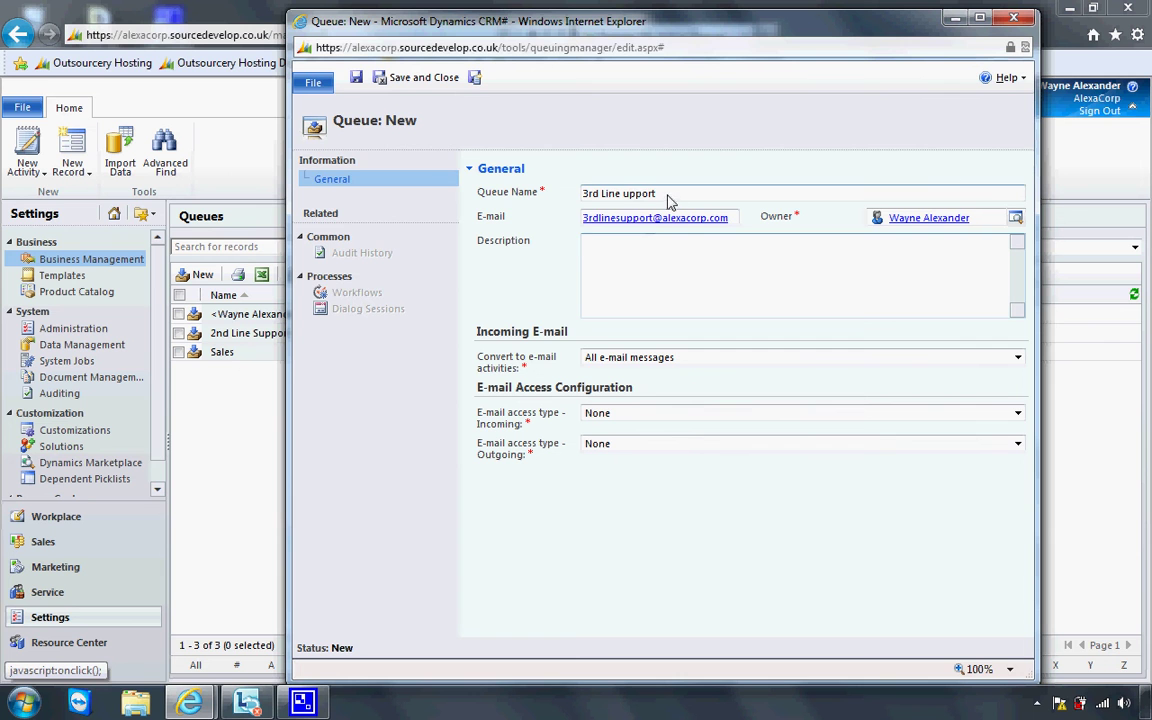
- Correct the queue name to "3rd Line support", then save and close the queue
{"action": "left_click", "coordinate": [625, 200]}
{"action": "type", "text": "s"}
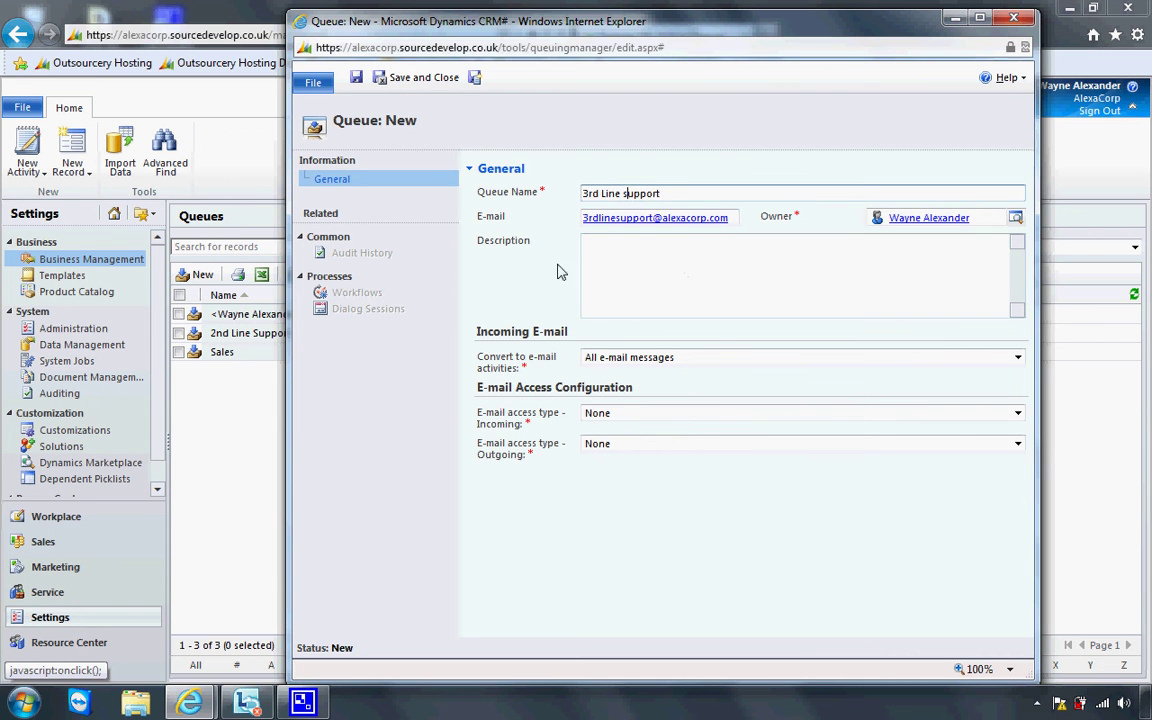
{"action": "left_click", "coordinate": [382, 84]}
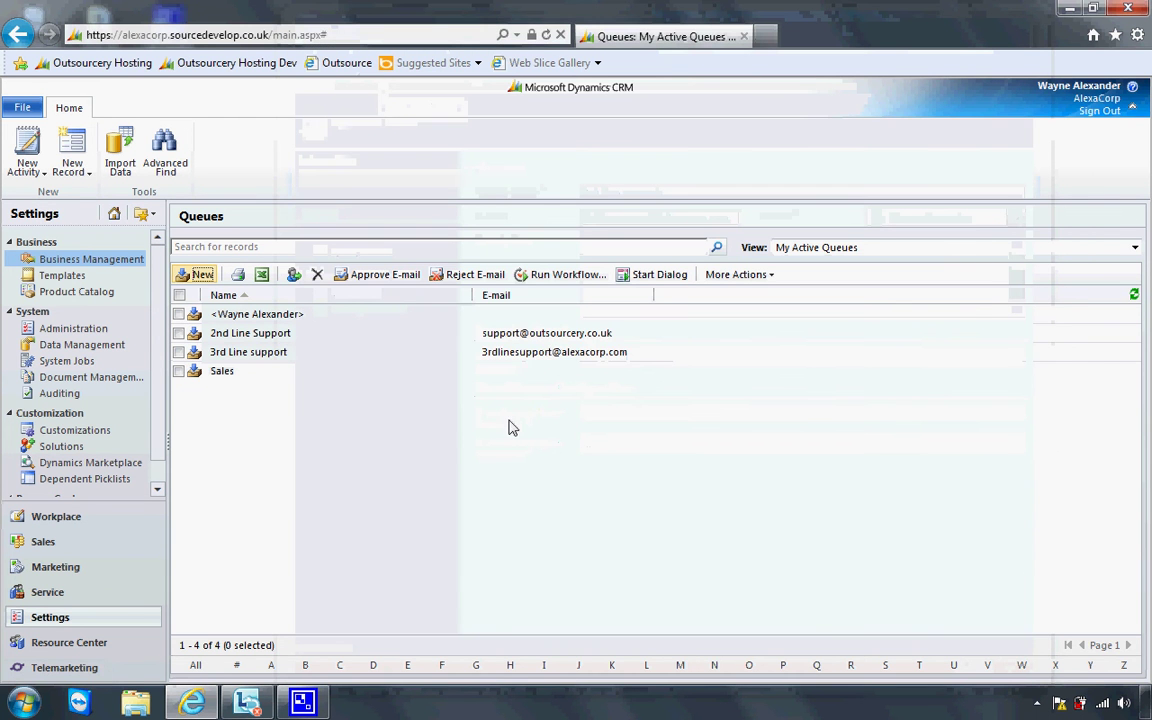
{"action": "left_click", "coordinate": [382, 358]}
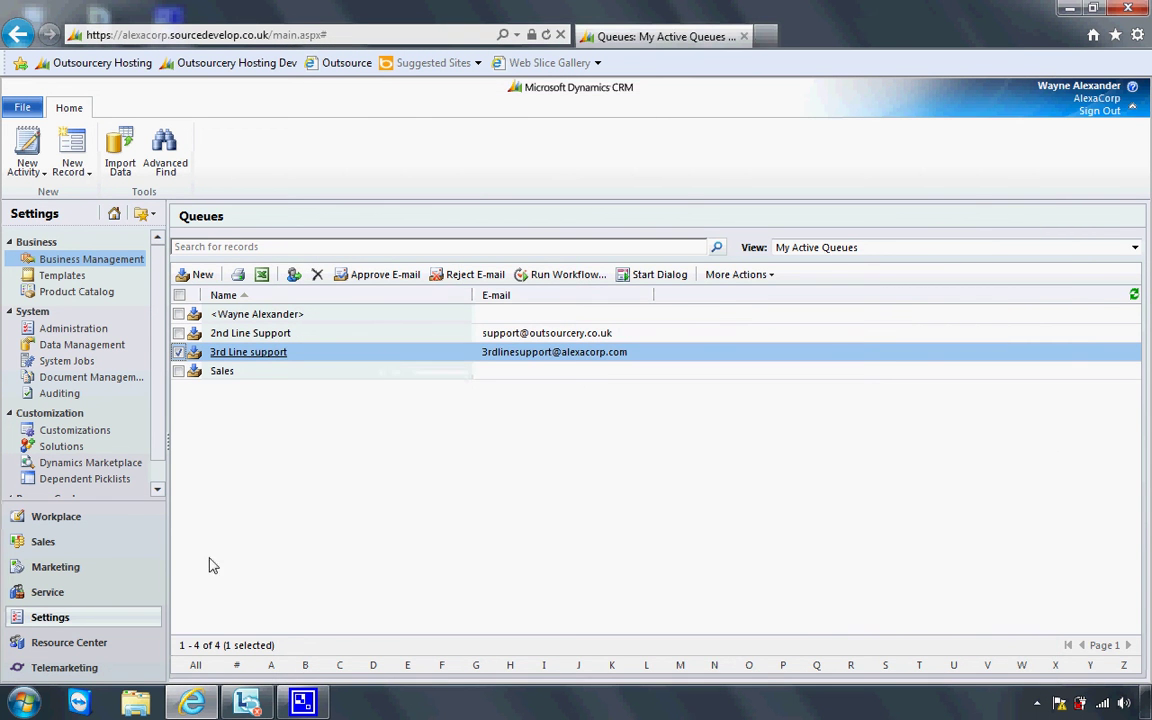
- Start a new case record in the Service area and title it "Case for 3rd line"
{"action": "left_click", "coordinate": [113, 546]}
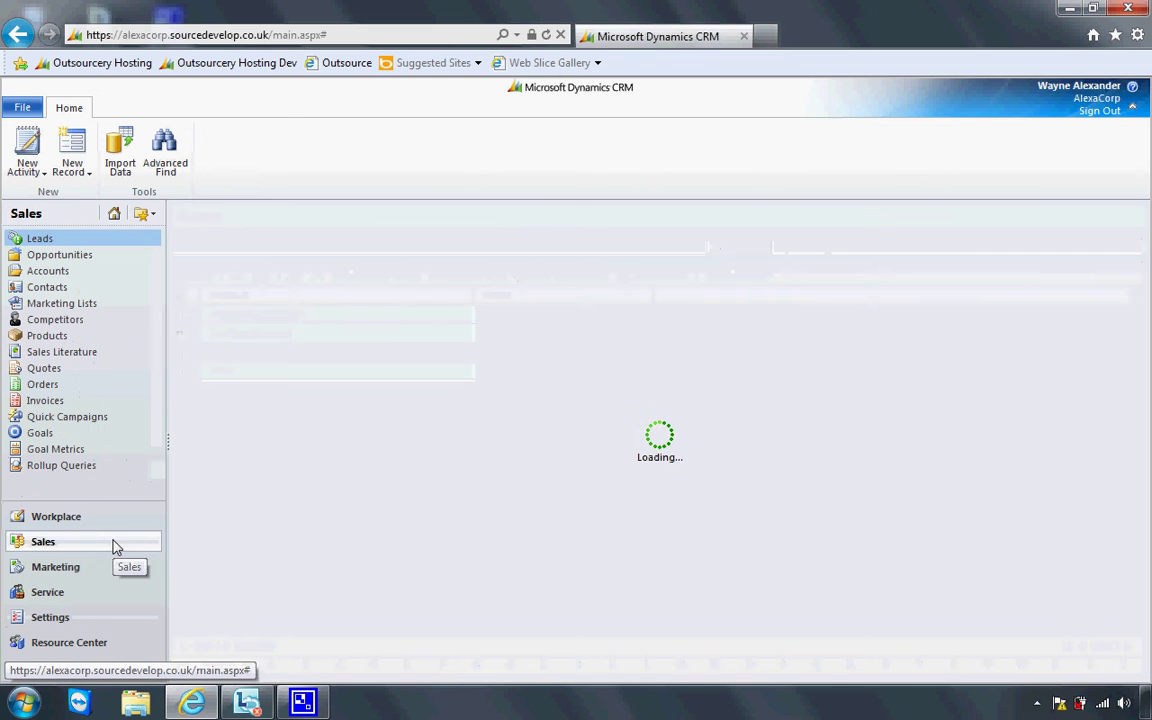
{"action": "left_click", "coordinate": [112, 600]}
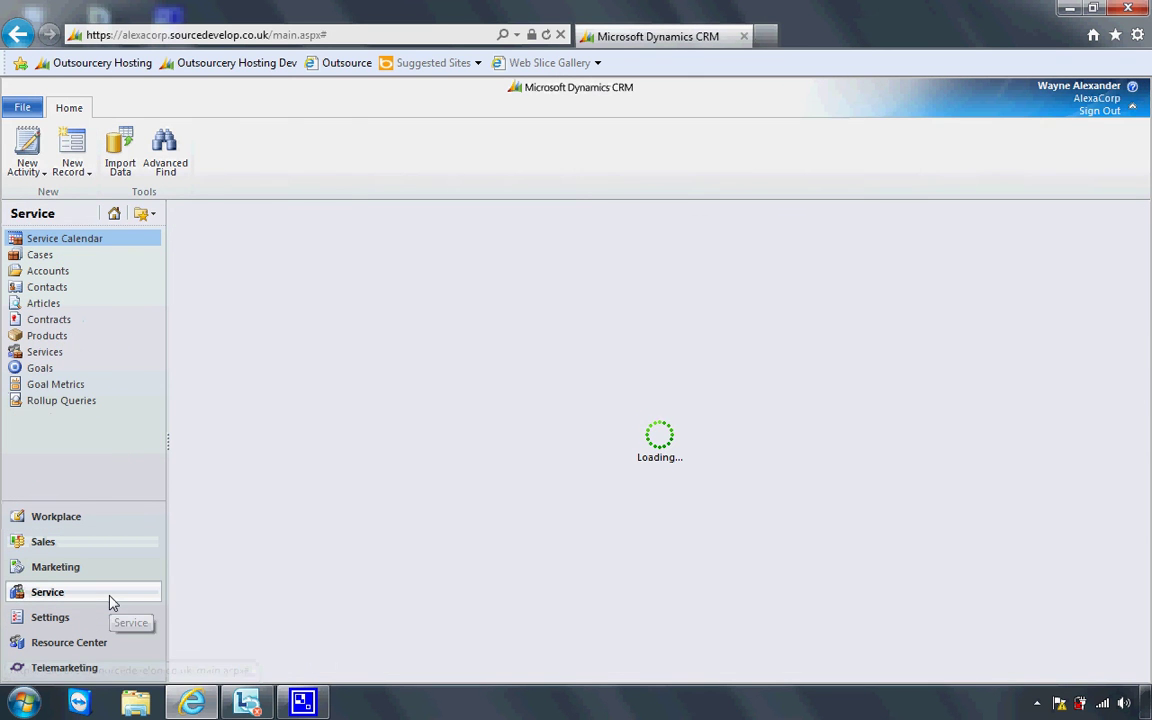
{"action": "left_click", "coordinate": [83, 258]}
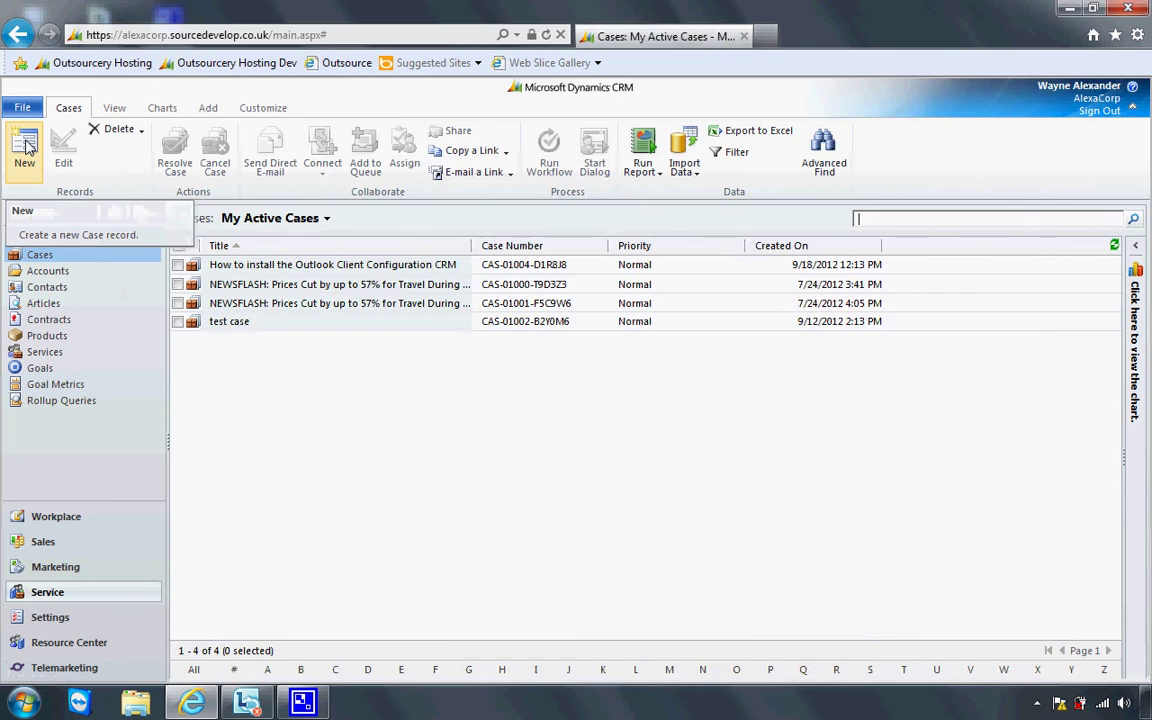
{"action": "left_click", "coordinate": [26, 146]}
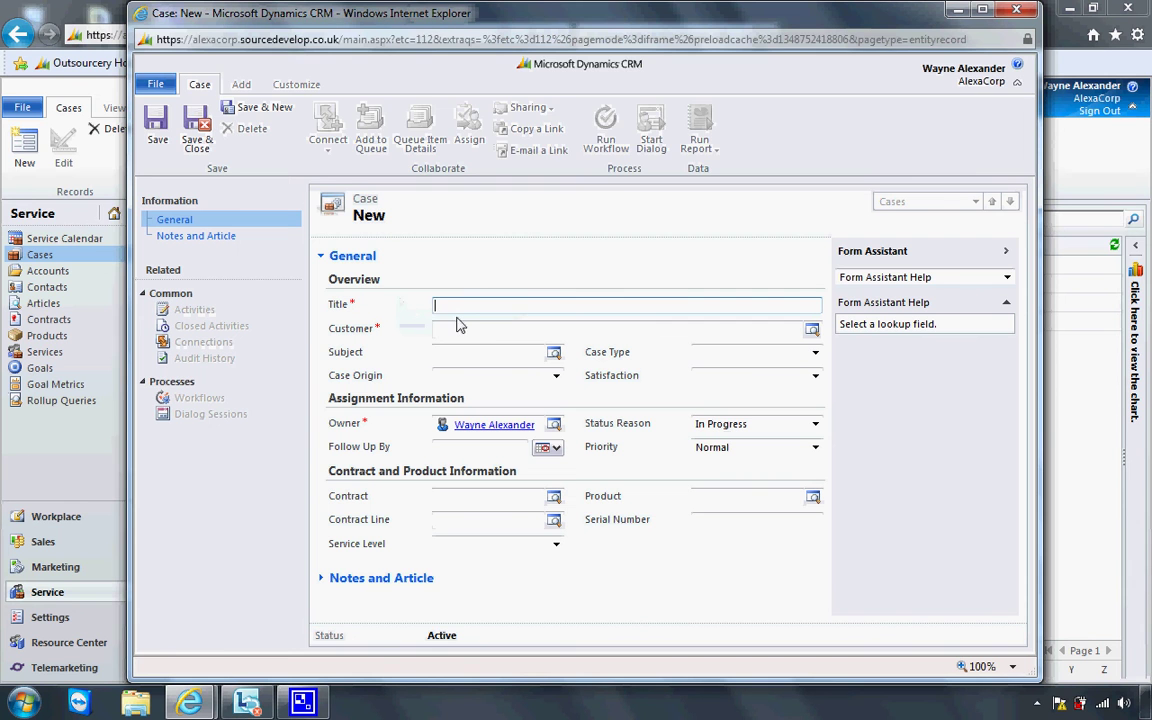
{"action": "type", "text": "ase for 3rd"}
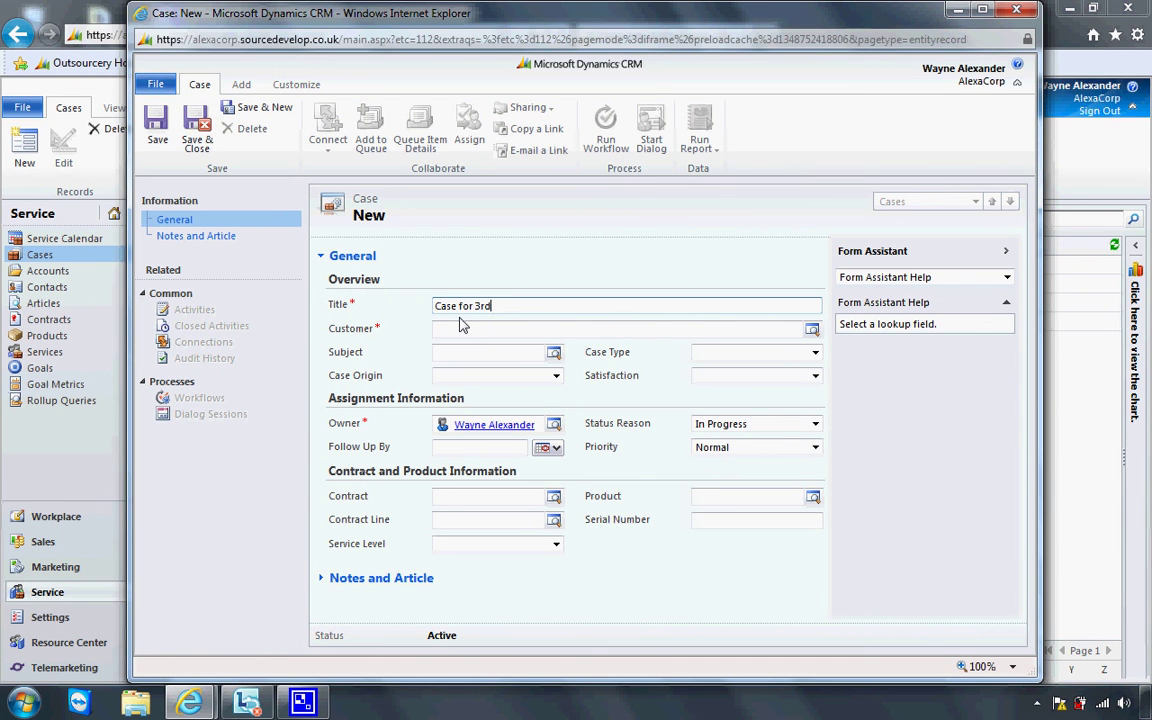
{"action": "type", "text": " line"}
- Set the new case's customer to the Cloud 9 account
{"action": "left_click", "coordinate": [462, 328]}
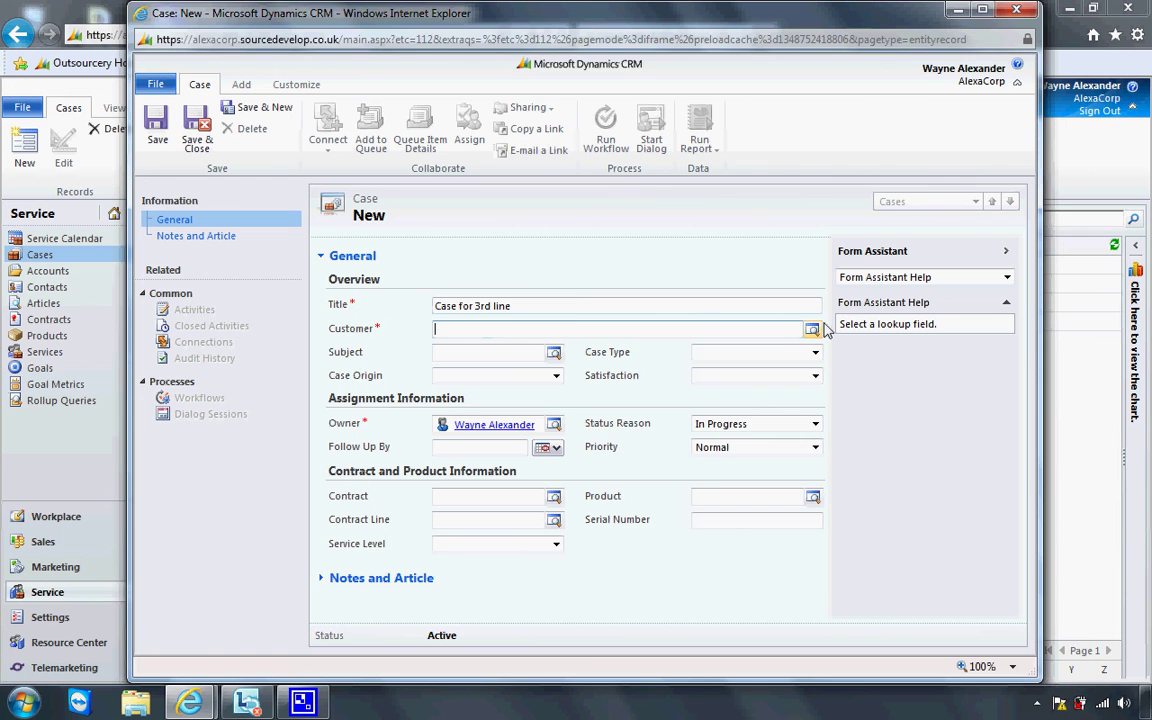
{"action": "left_click", "coordinate": [812, 330]}
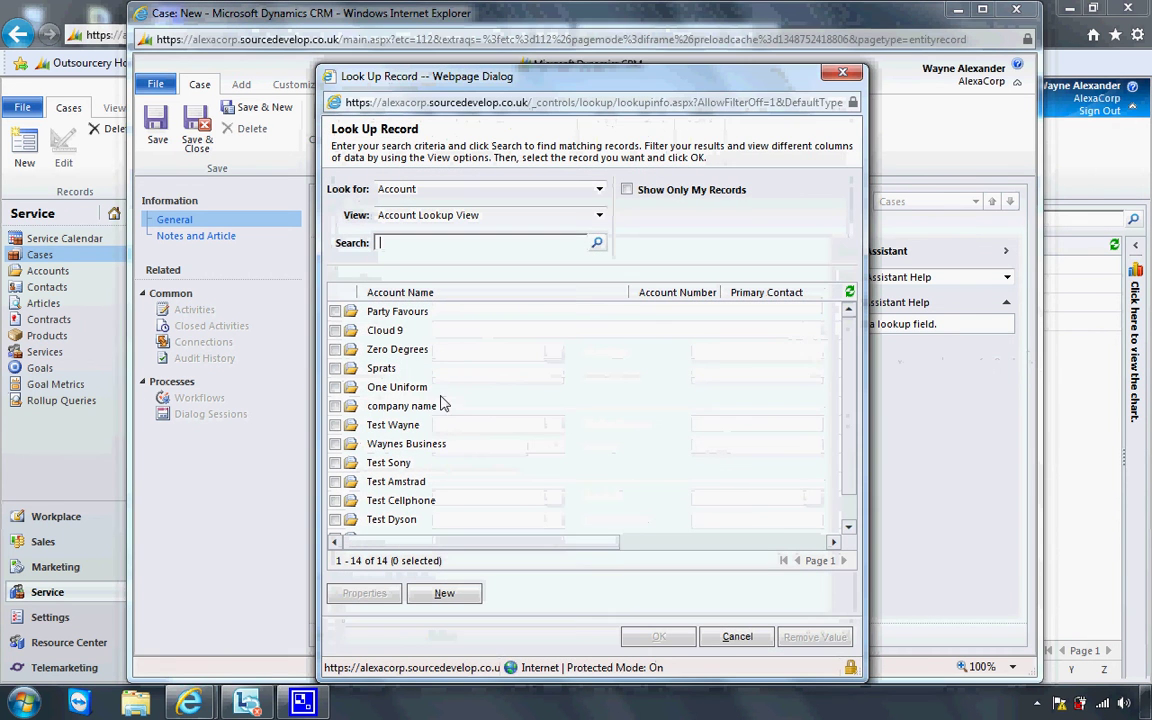
{"action": "left_click", "coordinate": [336, 331]}
{"action": "left_click", "coordinate": [657, 637]}
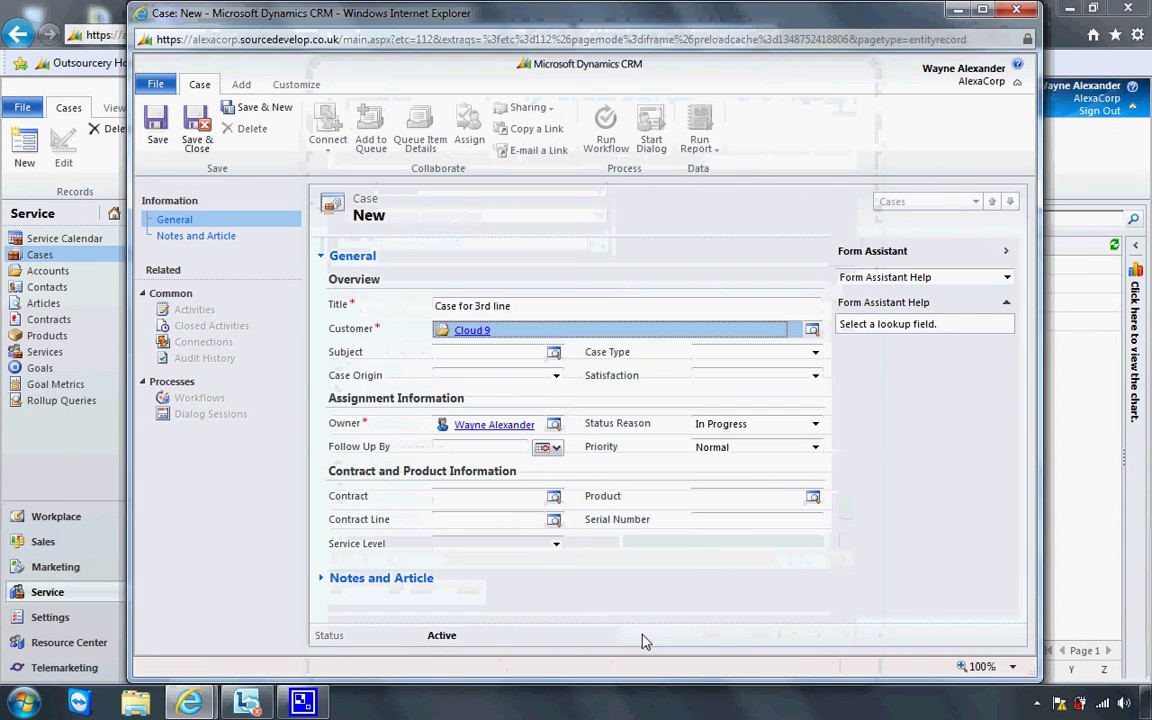
- Set the case's subject to CRM Bug under Default Subject
{"action": "left_click", "coordinate": [553, 354]}
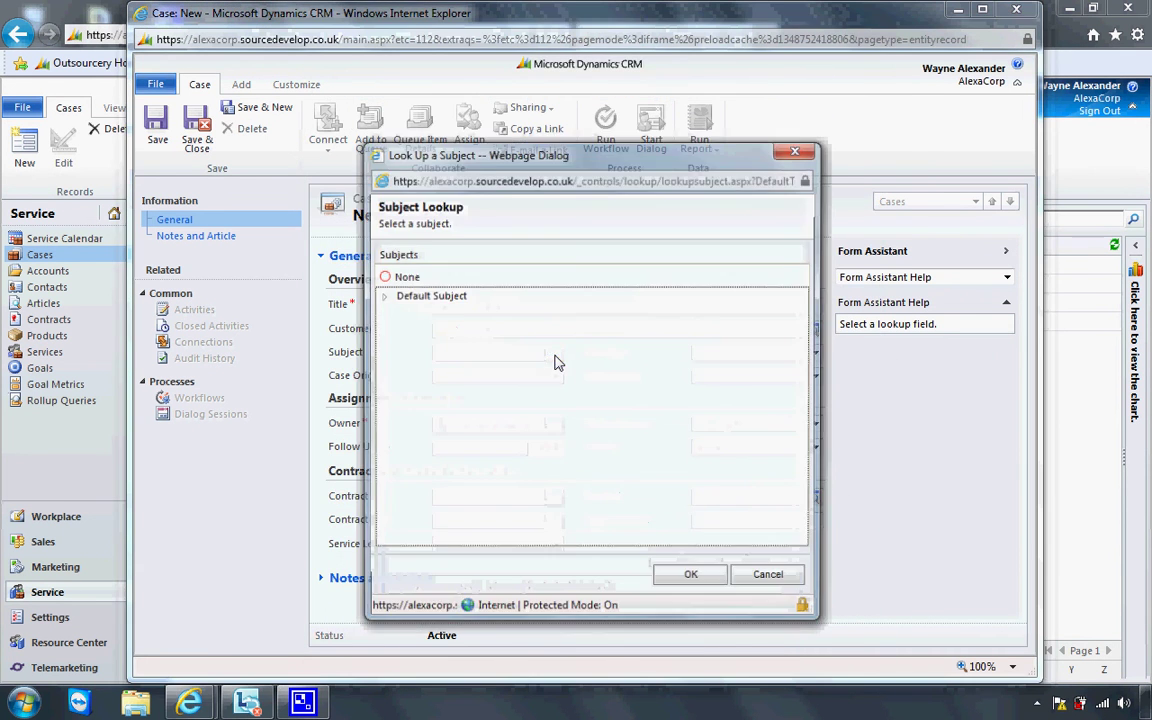
{"action": "left_click", "coordinate": [458, 298]}
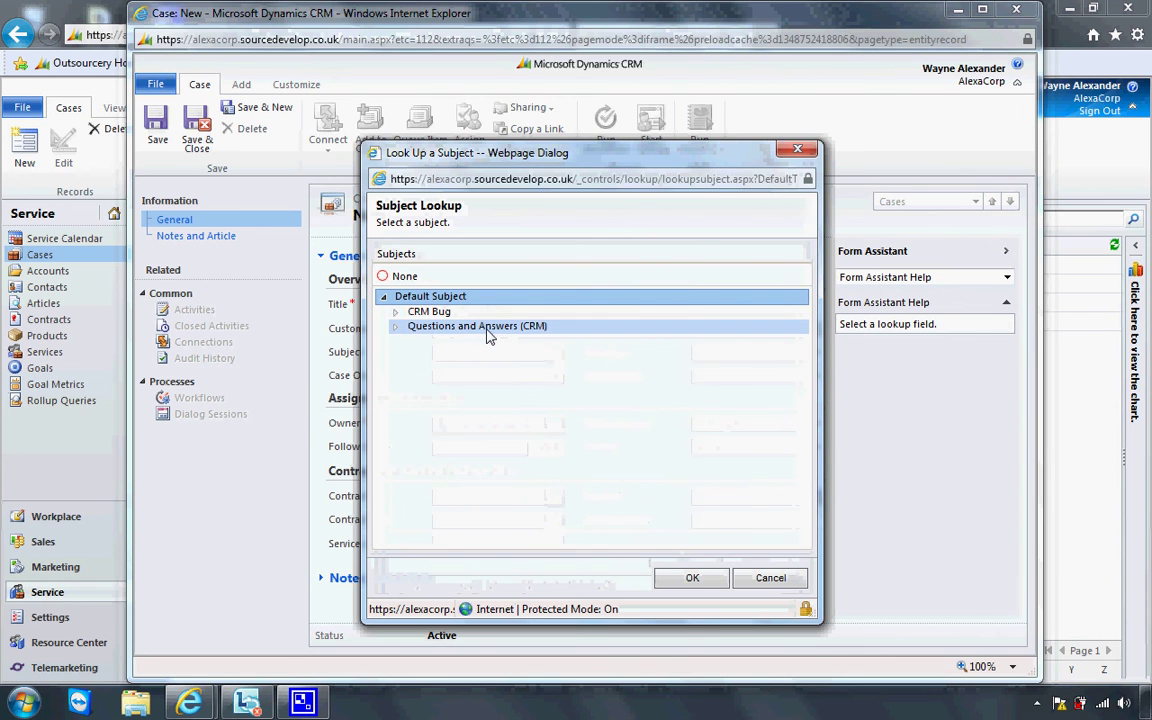
{"action": "left_click", "coordinate": [488, 327]}
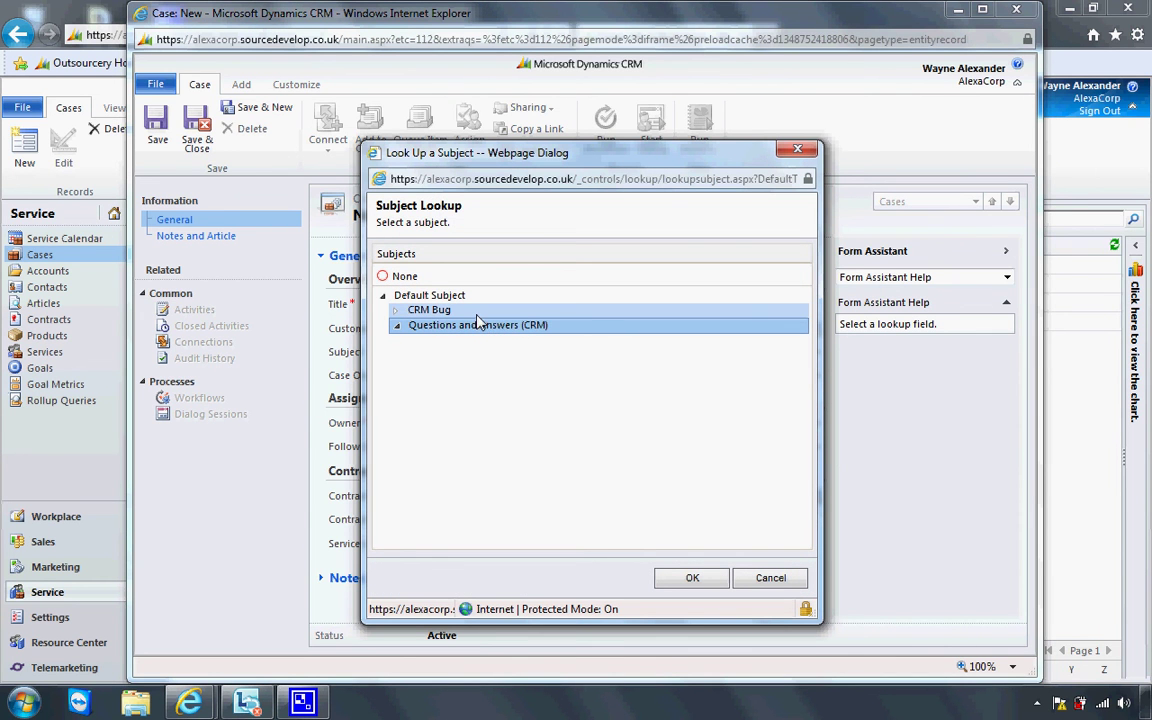
{"action": "left_click", "coordinate": [472, 310]}
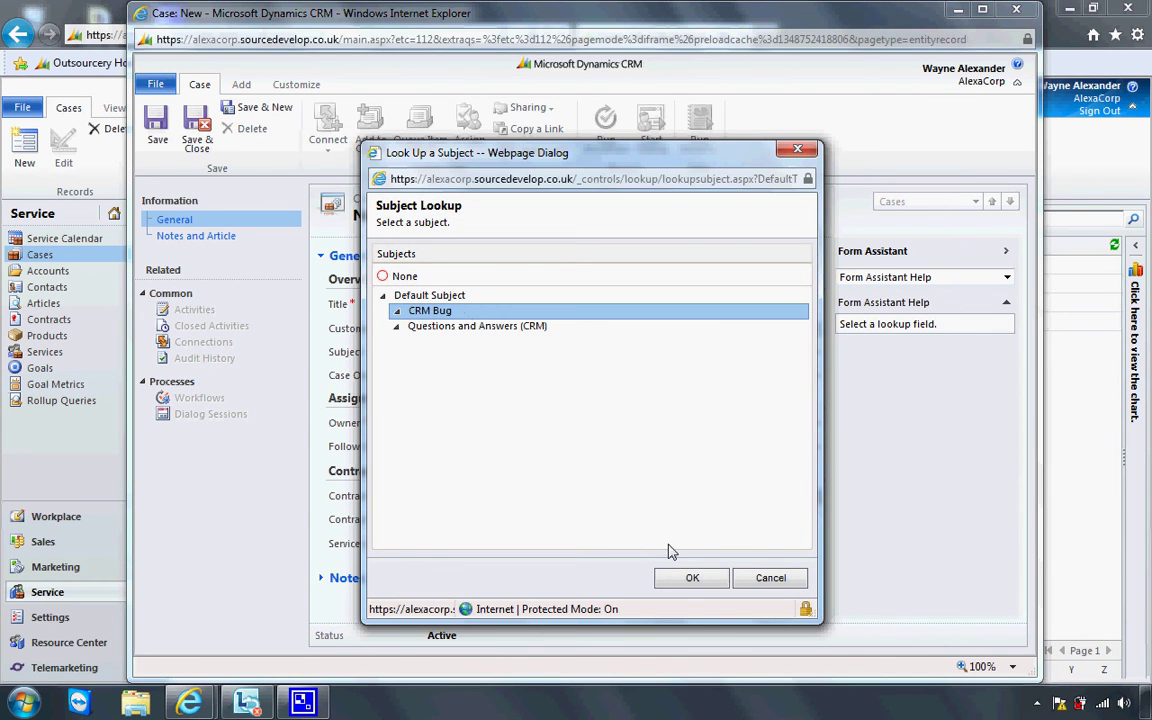
{"action": "left_click", "coordinate": [690, 578]}
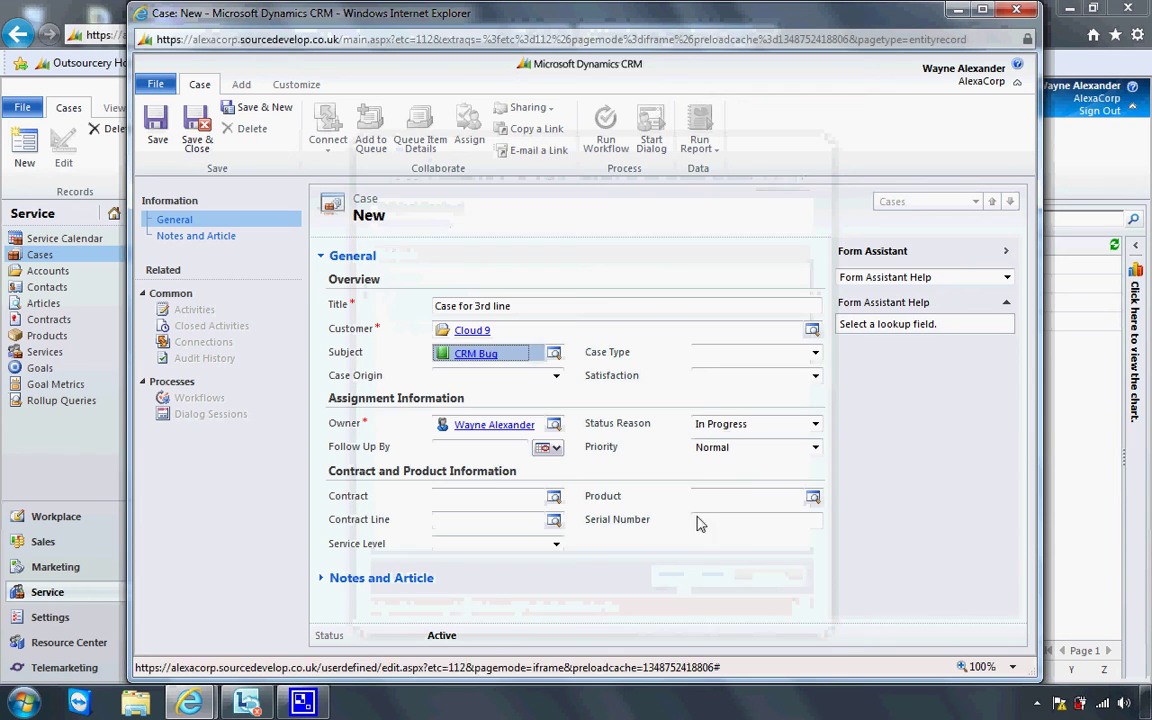
- Set the case type to Problem and the case origin to E-mail, and save the case
{"action": "left_click", "coordinate": [815, 354]}
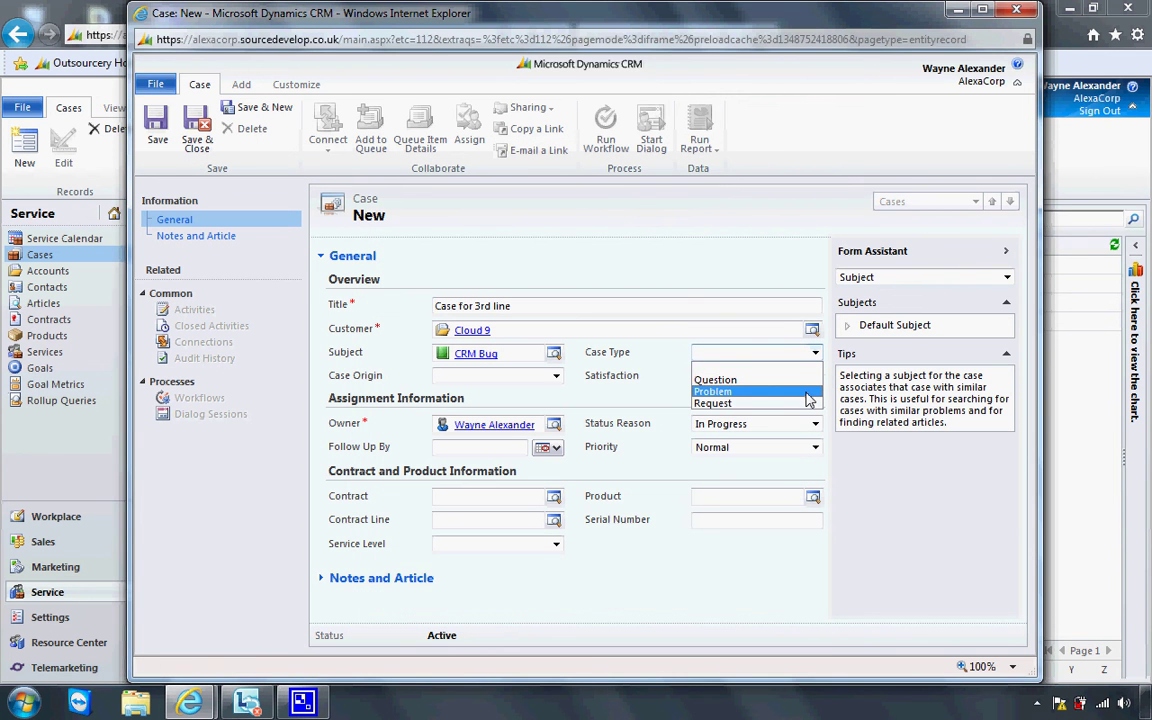
{"action": "left_click", "coordinate": [808, 392]}
{"action": "left_click", "coordinate": [556, 375]}
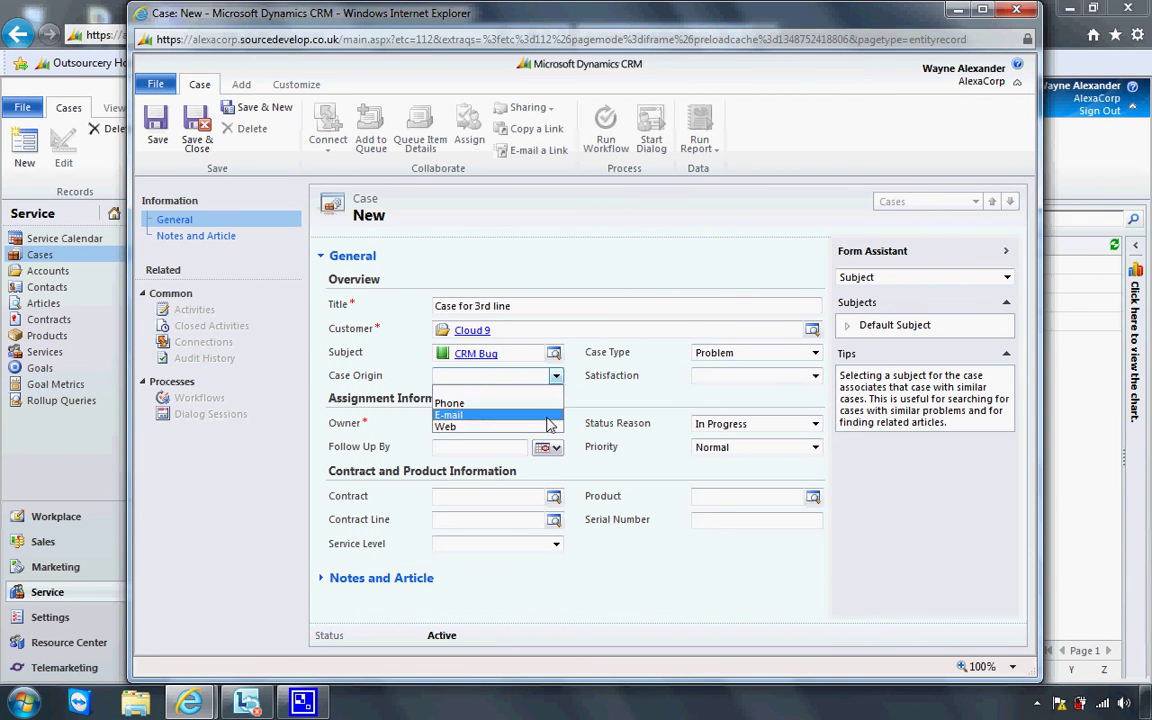
{"action": "left_click", "coordinate": [548, 416]}
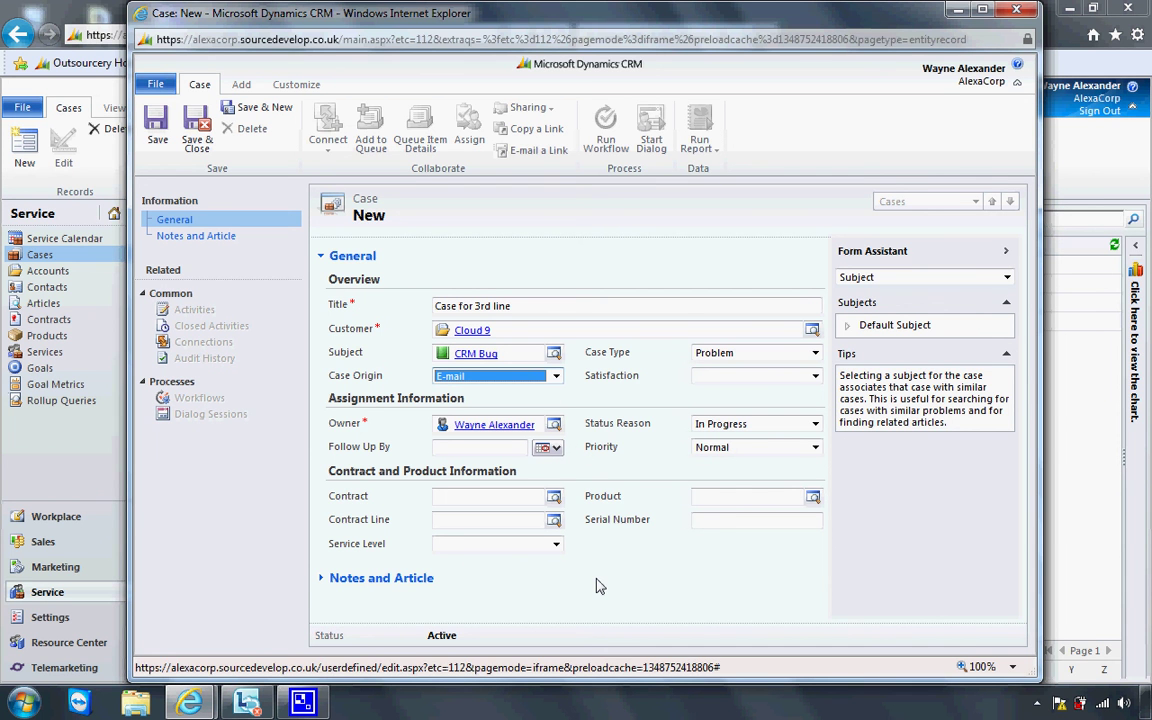
{"action": "left_click", "coordinate": [161, 140]}
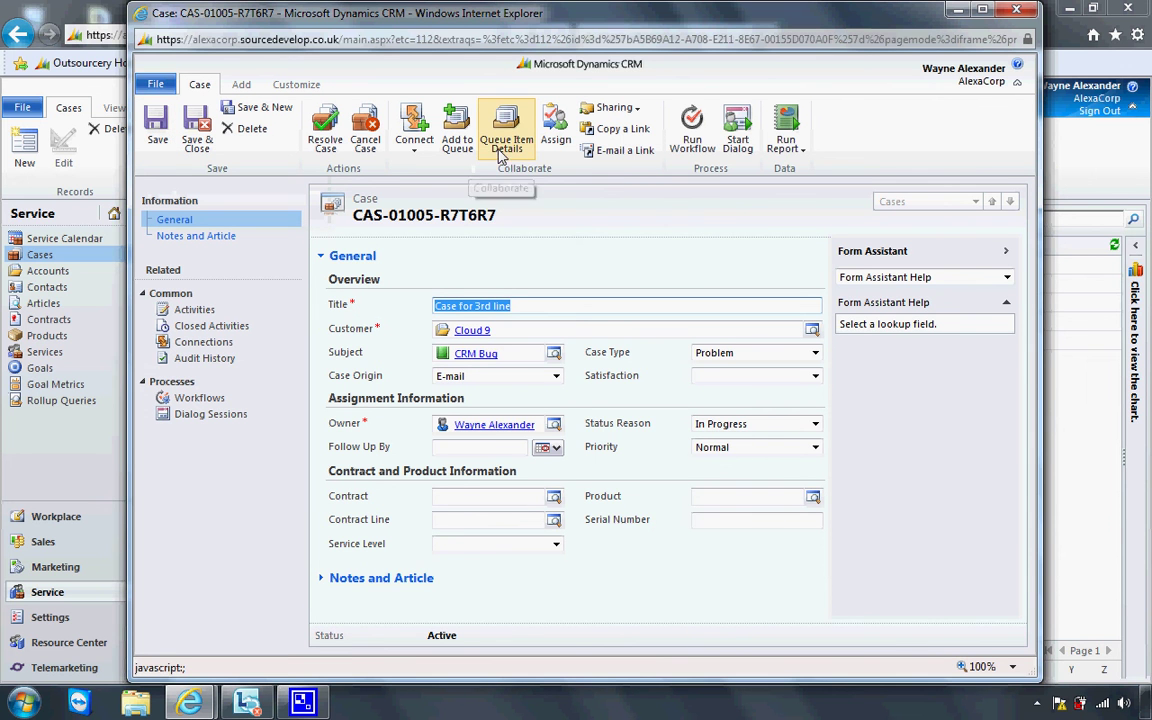
- Add the saved case to the 3rd Line support queue, then save and close the case
{"action": "left_click", "coordinate": [458, 143]}
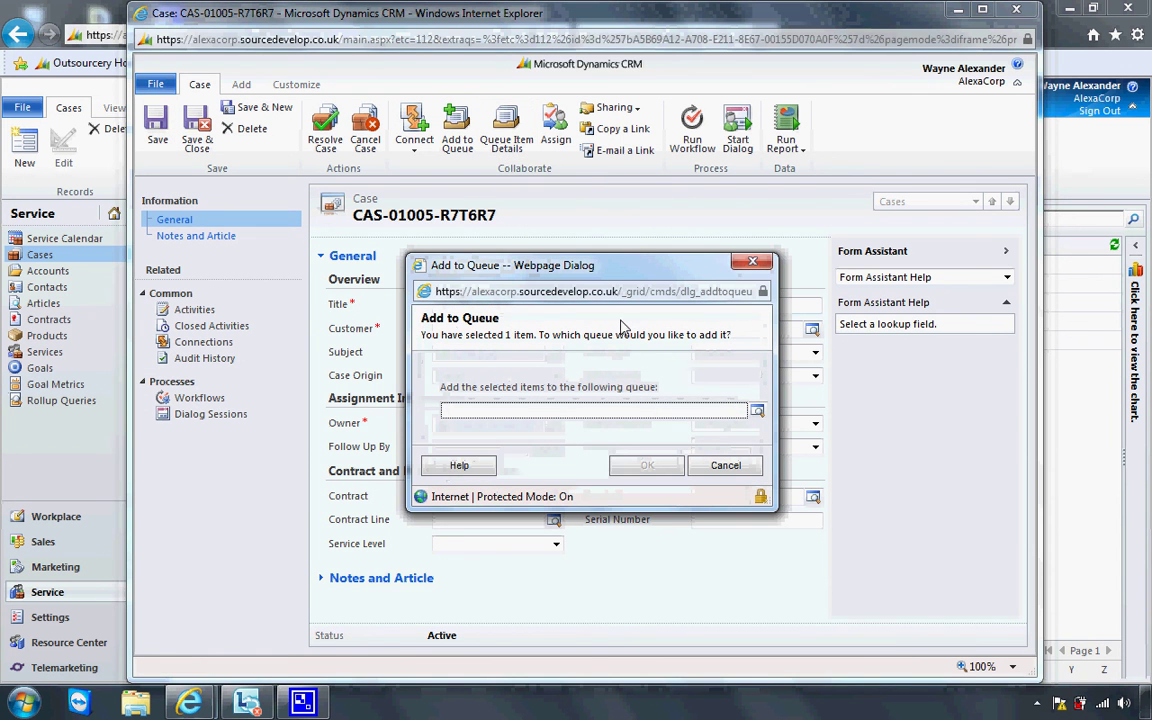
{"action": "left_click", "coordinate": [757, 413]}
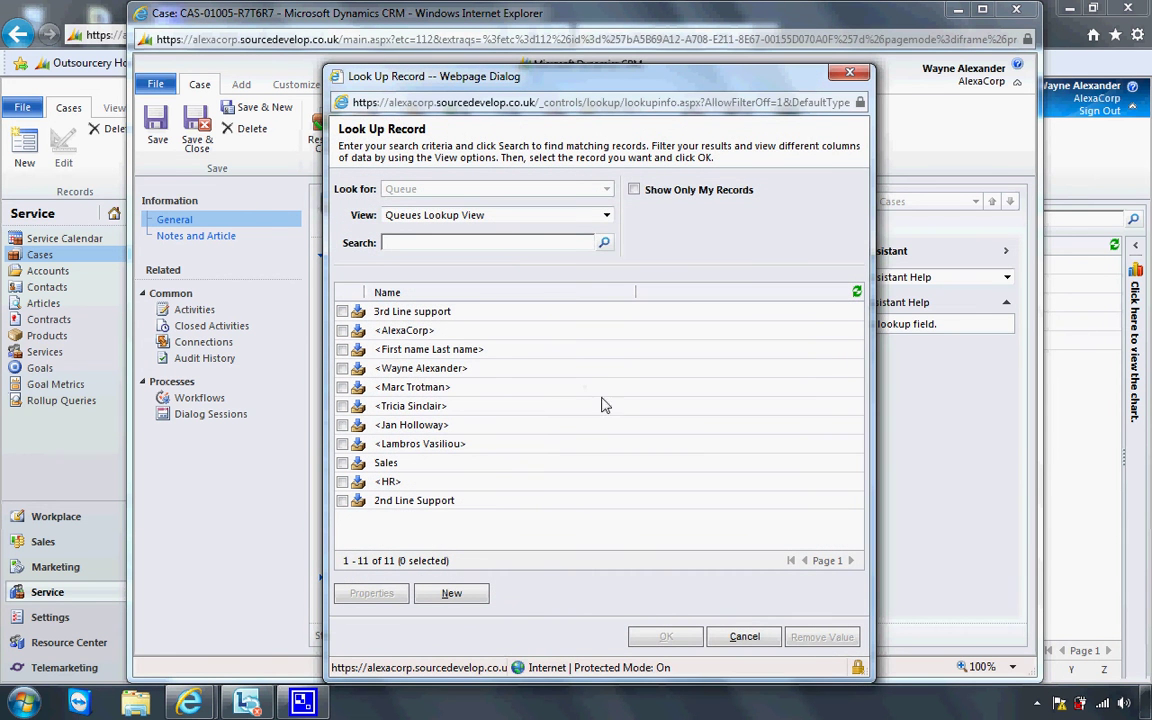
{"action": "left_click_drag", "start_coordinate": [414, 77], "coordinate": [440, 113]}
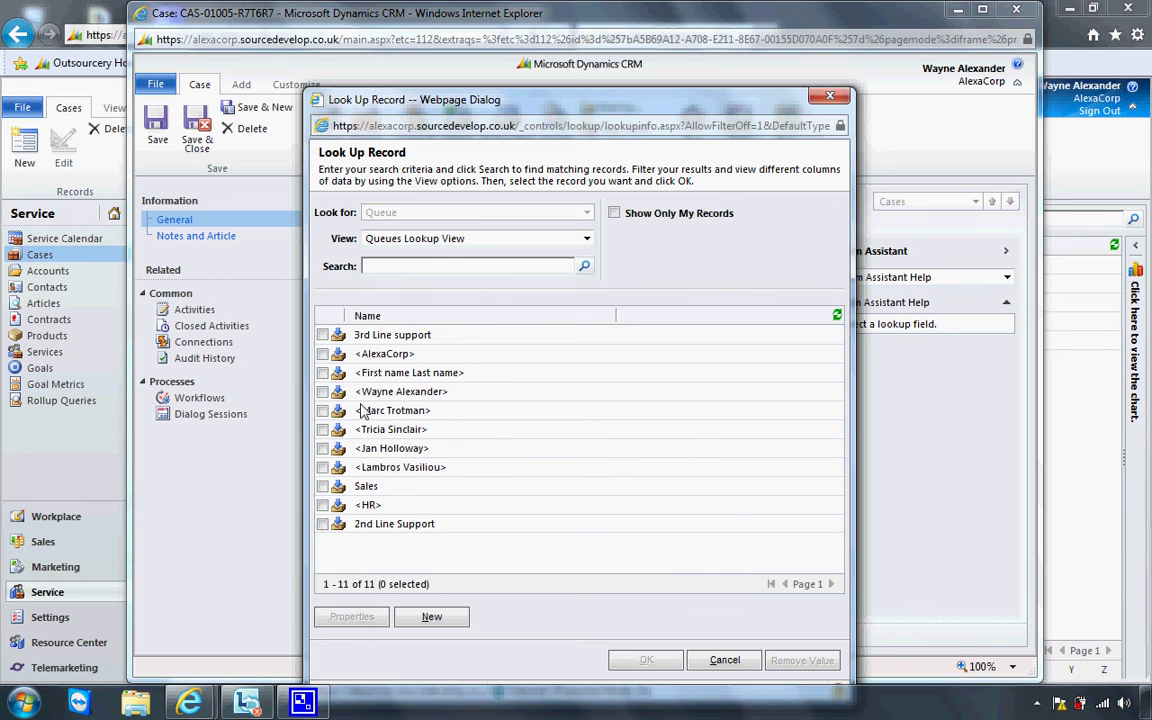
{"action": "left_click", "coordinate": [323, 336]}
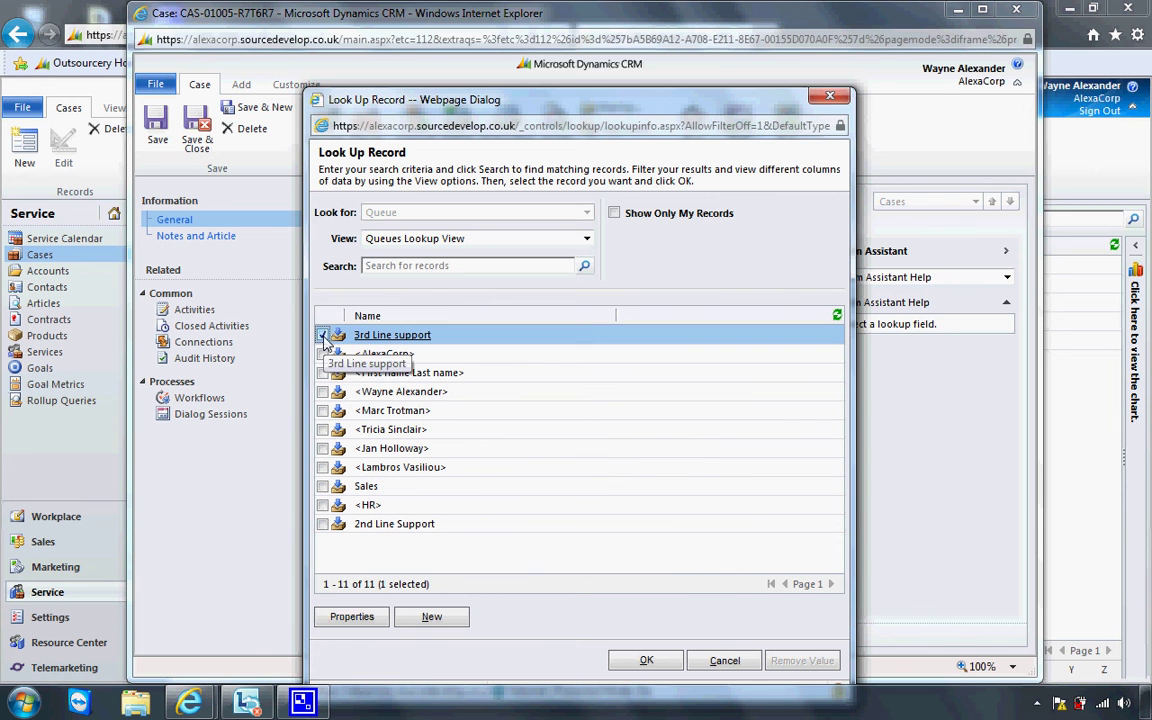
{"action": "left_click", "coordinate": [646, 660]}
{"action": "left_click", "coordinate": [646, 465]}
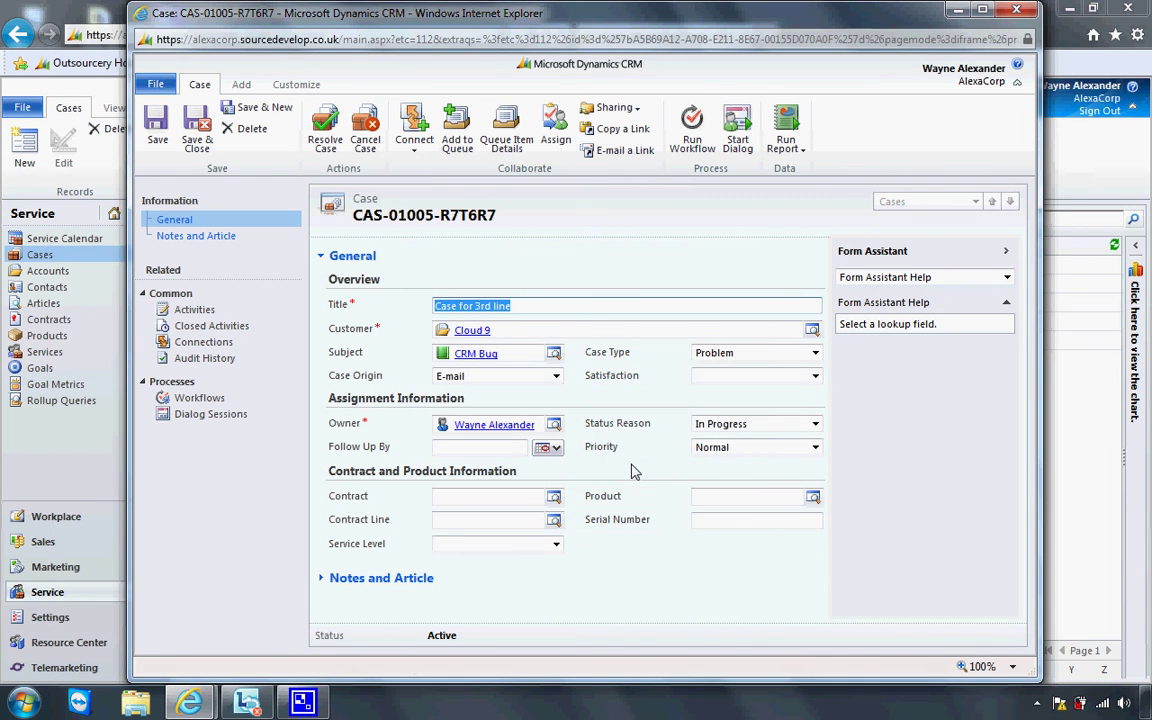
{"action": "left_click", "coordinate": [197, 145]}
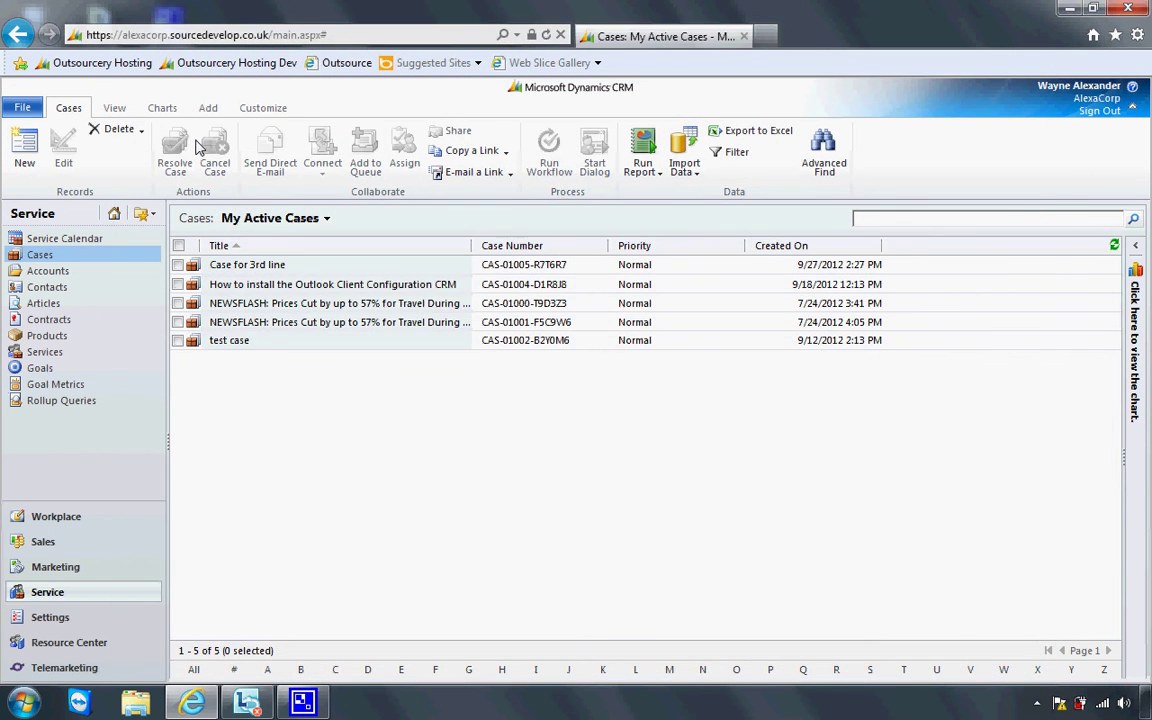
- Open the workplace queues and show the items available to work on in the 3rd Line support queue
{"action": "left_click", "coordinate": [141, 515]}
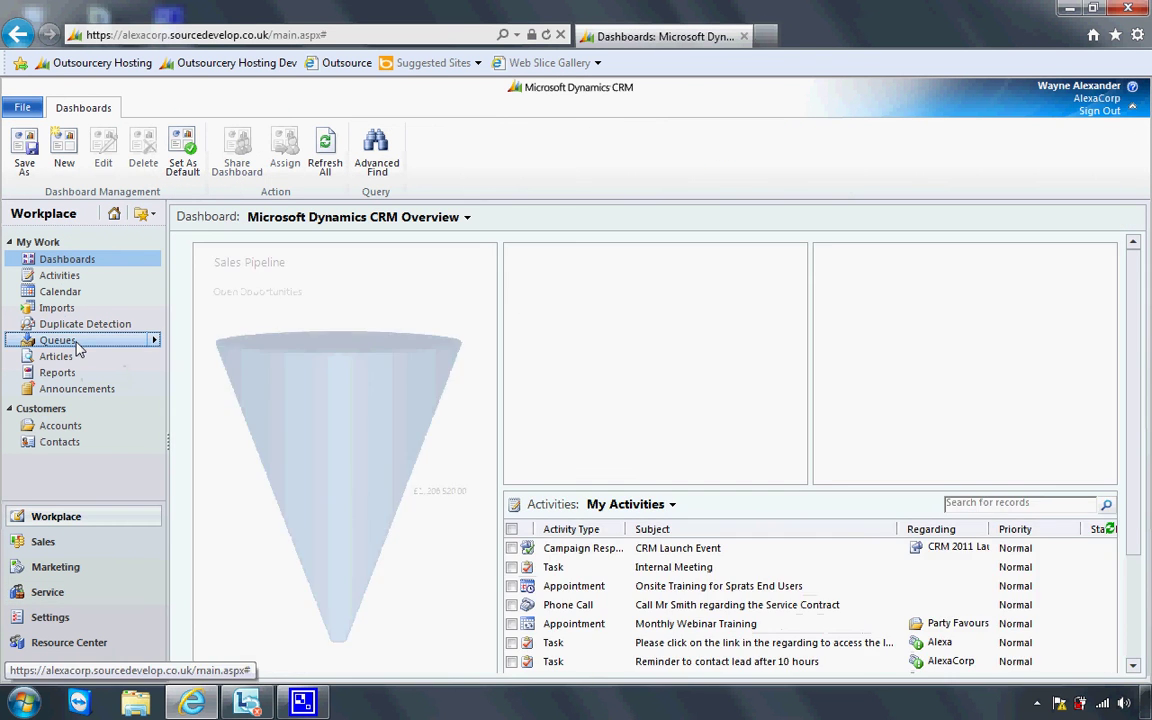
{"action": "left_click", "coordinate": [77, 344]}
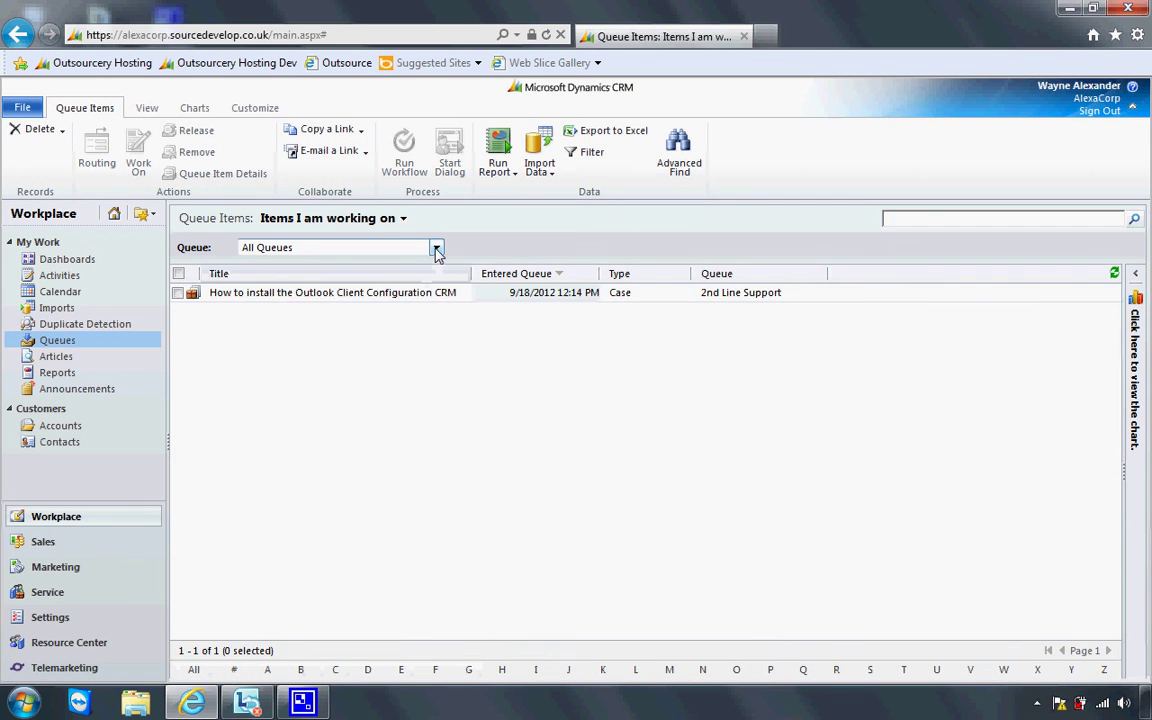
{"action": "left_click", "coordinate": [436, 250]}
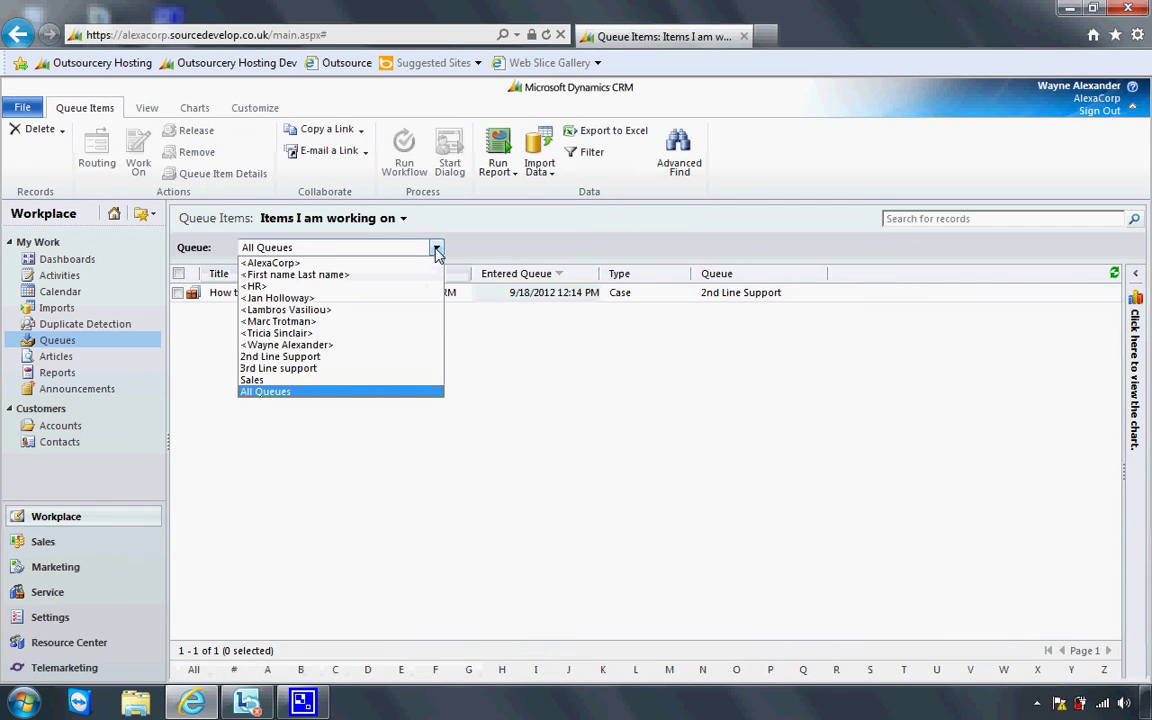
{"action": "left_click", "coordinate": [418, 370]}
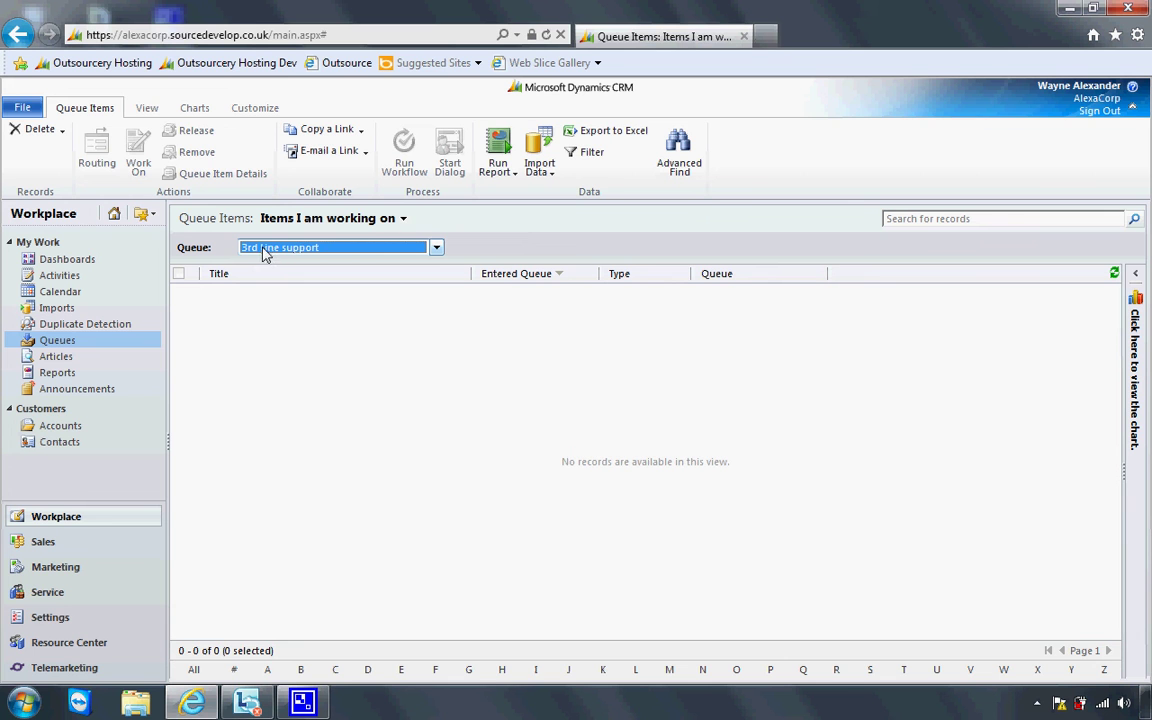
{"action": "left_click", "coordinate": [402, 219]}
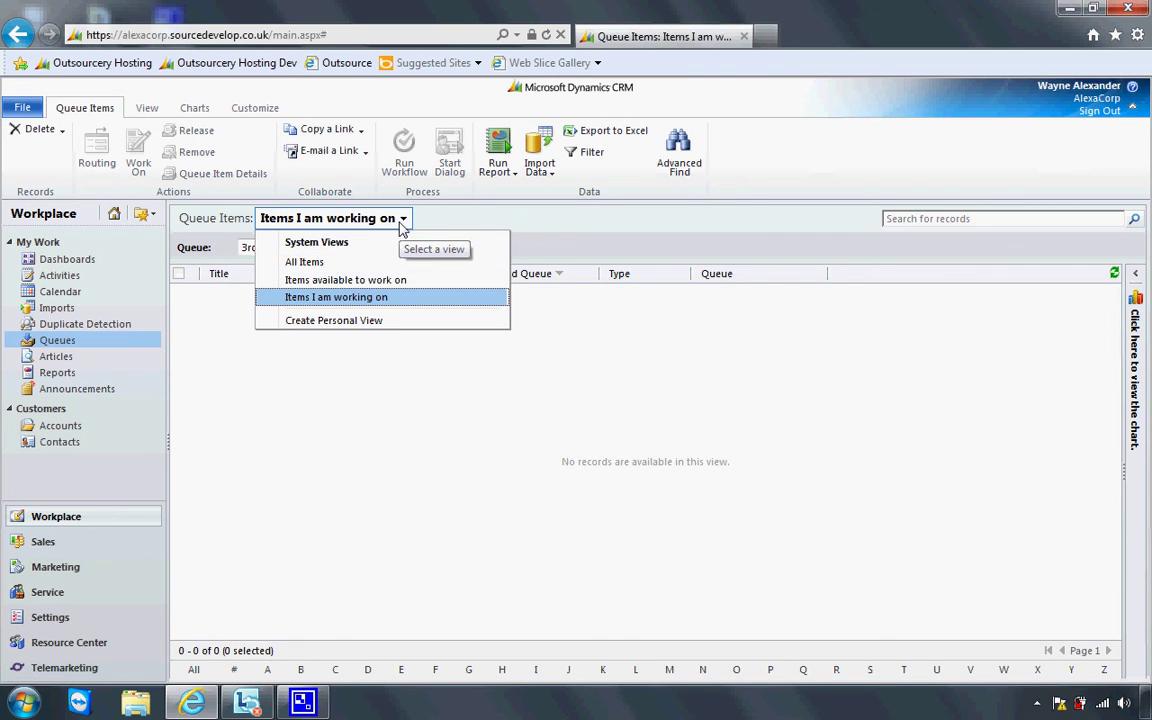
{"action": "left_click", "coordinate": [406, 281]}
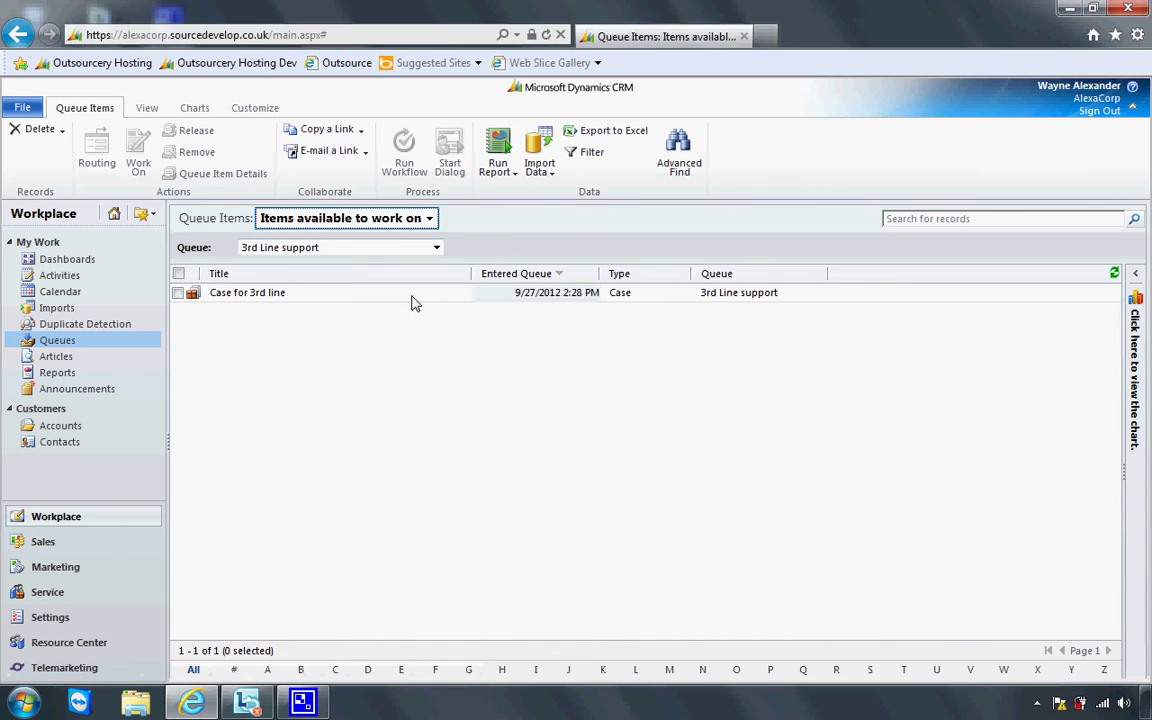
- Assign the queued "Case for 3rd line" to yourself and switch the queue view to Items I am working on
{"action": "left_click", "coordinate": [178, 294]}
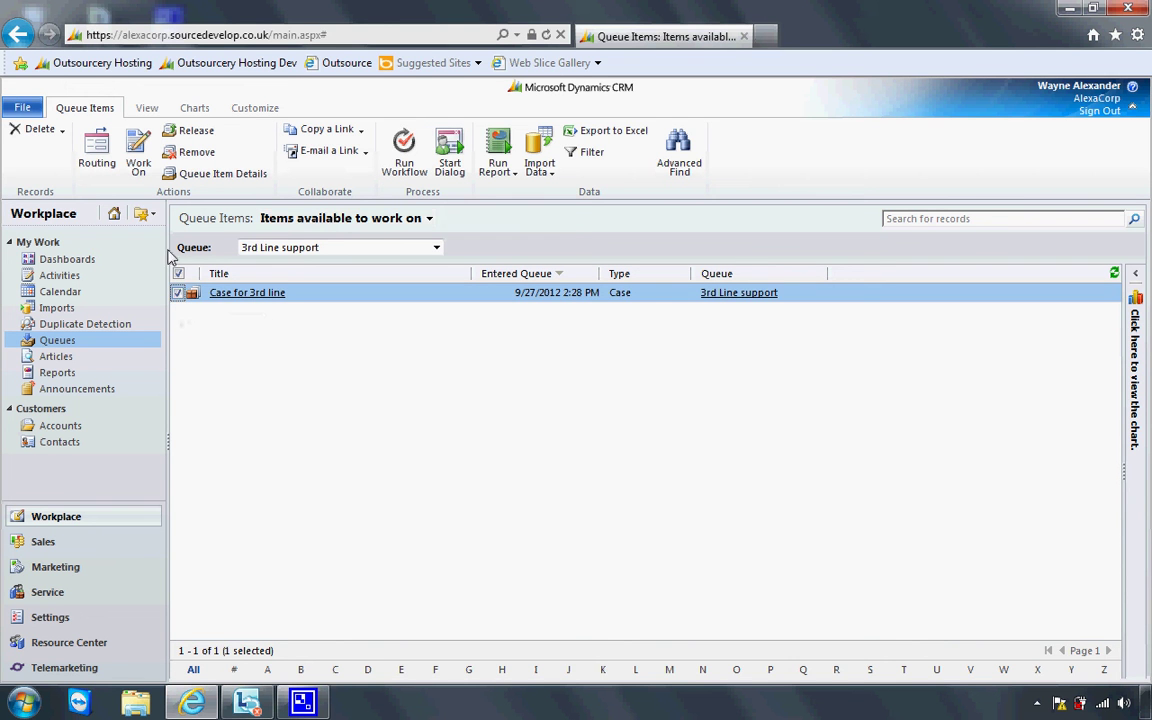
{"action": "left_click", "coordinate": [140, 166]}
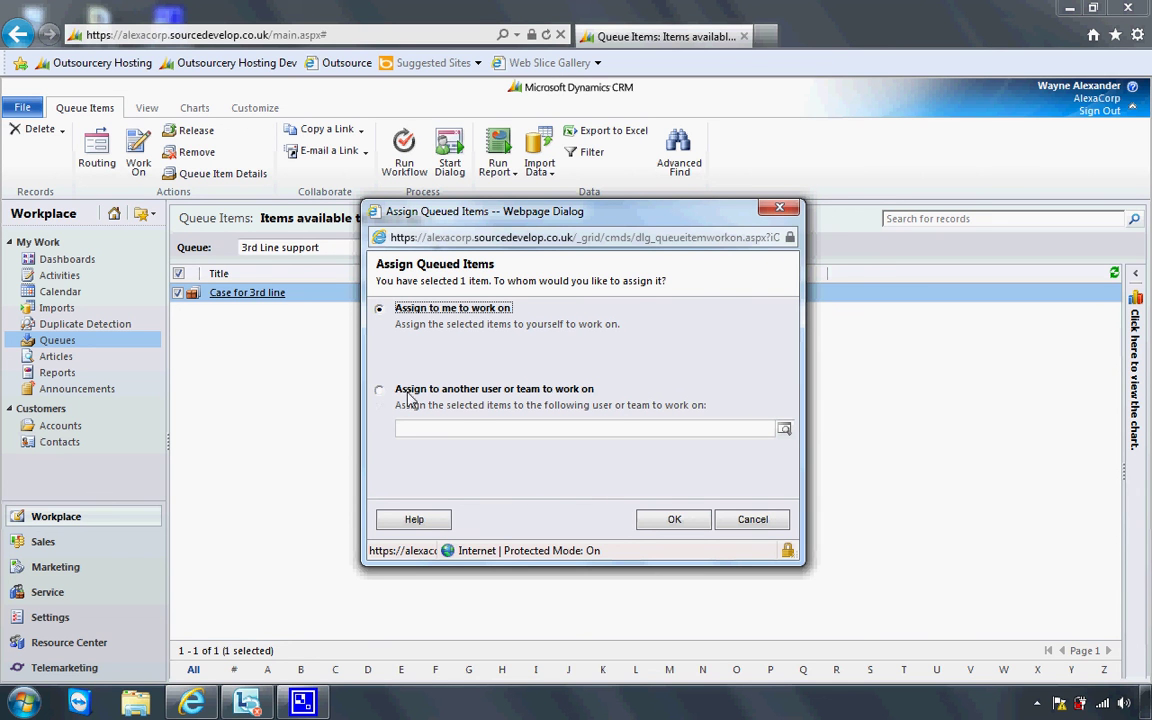
{"action": "left_click", "coordinate": [655, 521]}
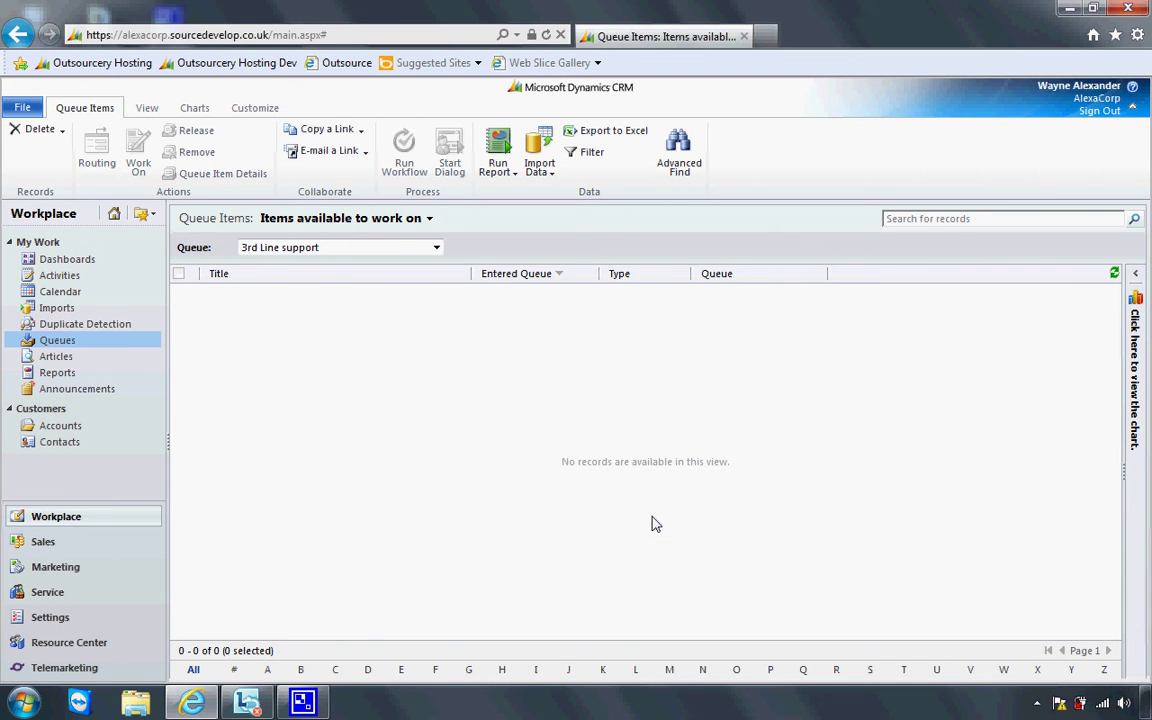
{"action": "left_click", "coordinate": [429, 222]}
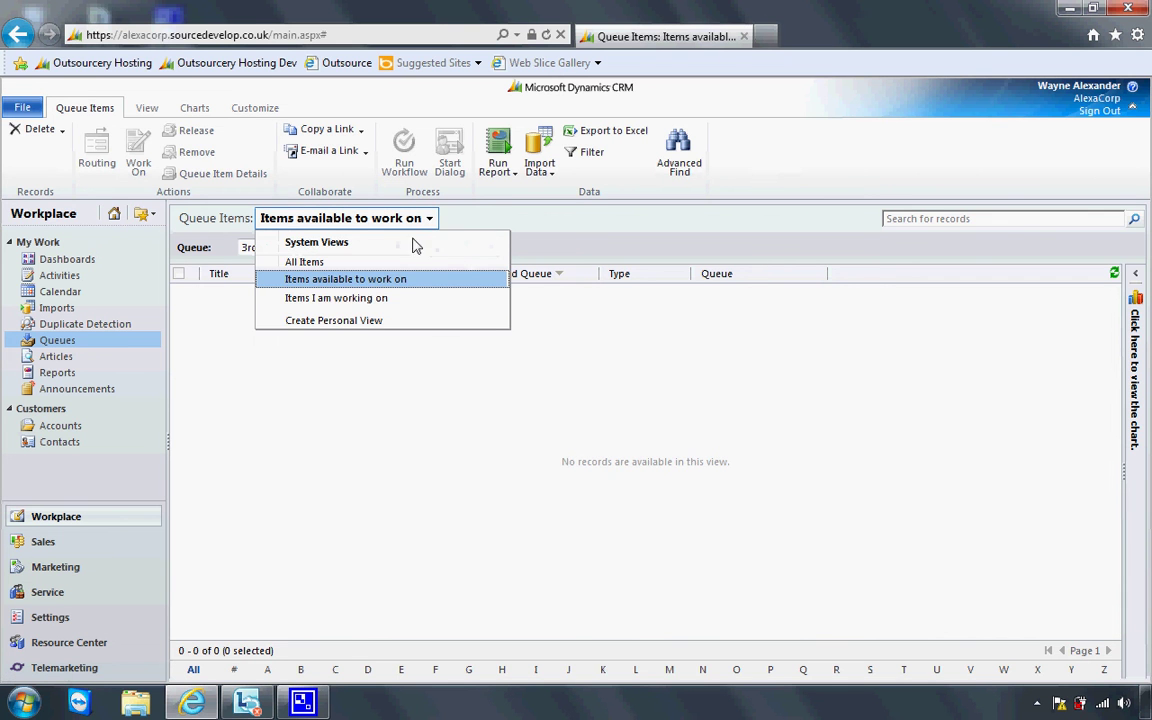
{"action": "left_click", "coordinate": [408, 300]}
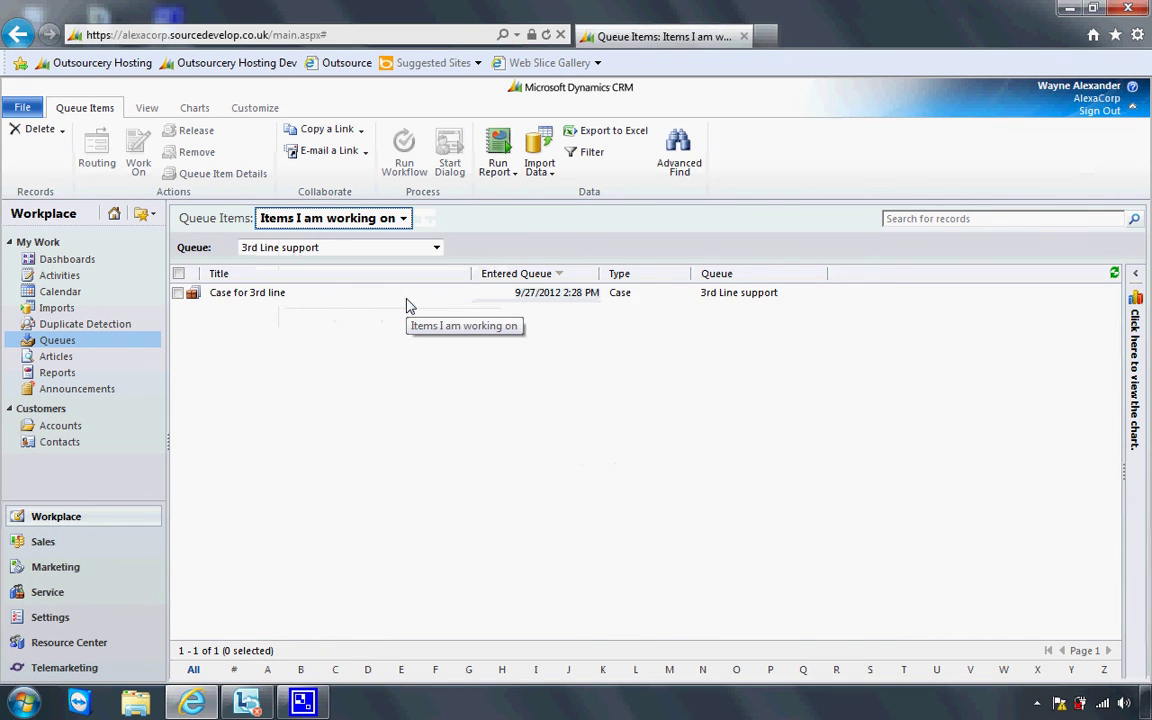